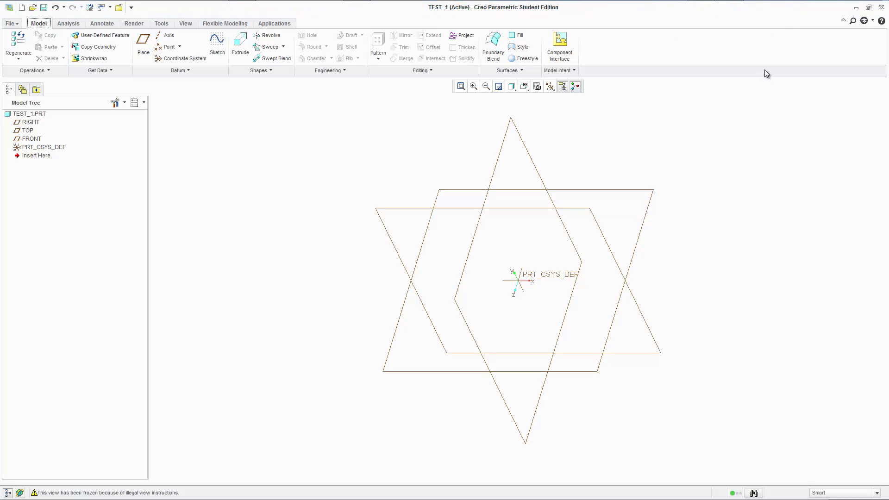
# Abandon a new sketch, then open TEST_1's Model Properties from File > Prepare.
pyautogui.click(217, 42)
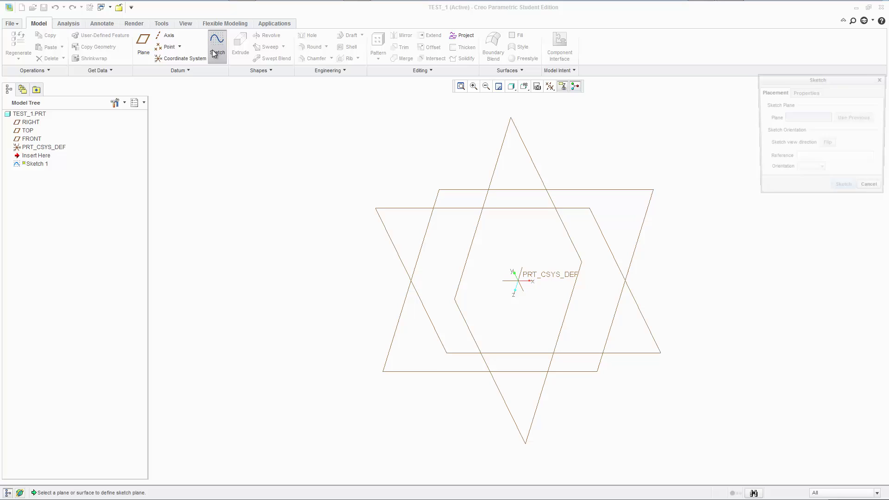
pyautogui.click(873, 191)
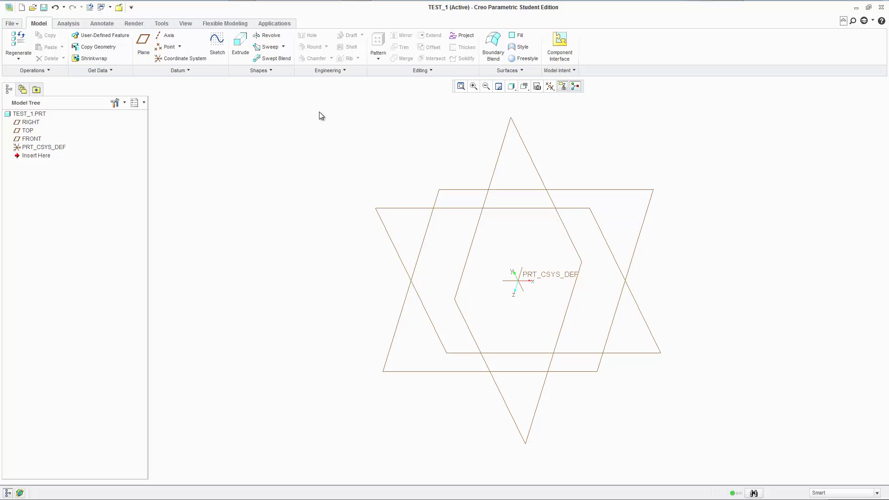
pyautogui.click(11, 24)
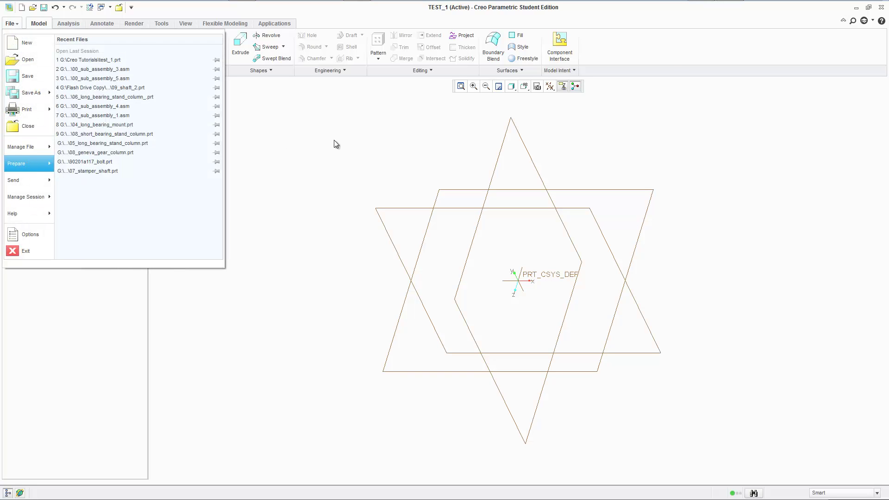
pyautogui.click(669, 59)
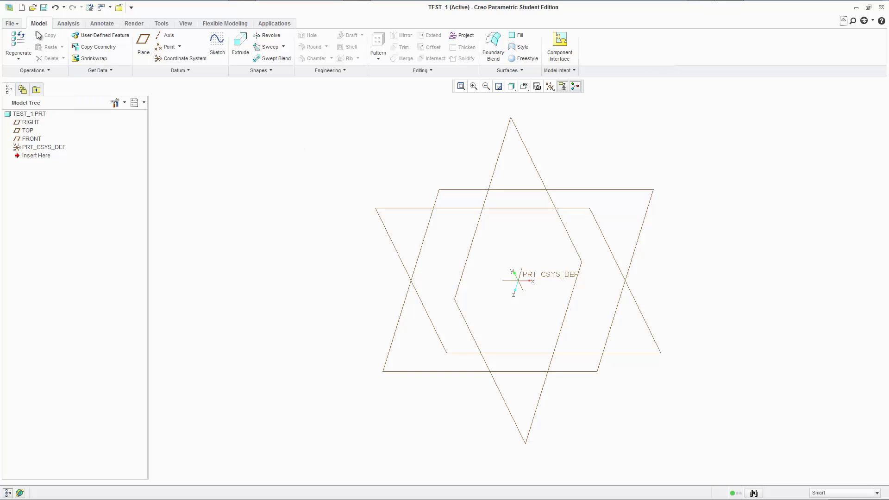
pyautogui.click(17, 25)
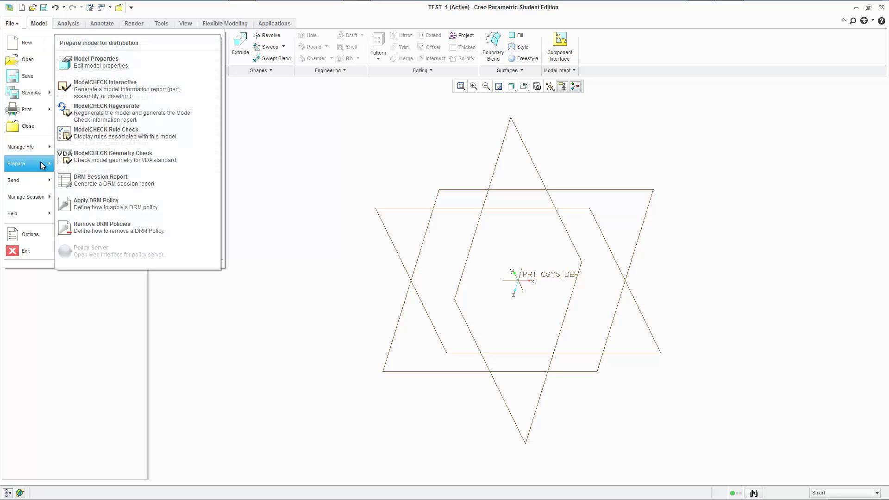
pyautogui.moveTo(43, 166)
pyautogui.click(132, 58)
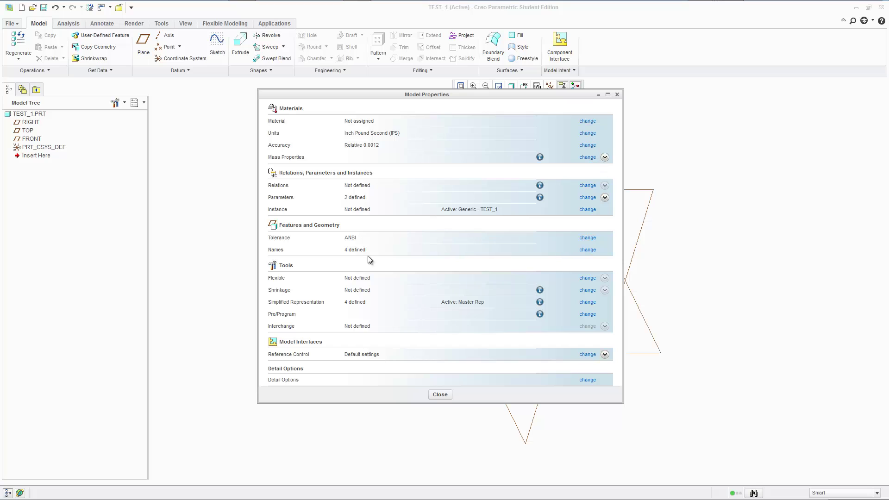
# Open the Units Manager and browse the list of individual units.
pyautogui.click(587, 137)
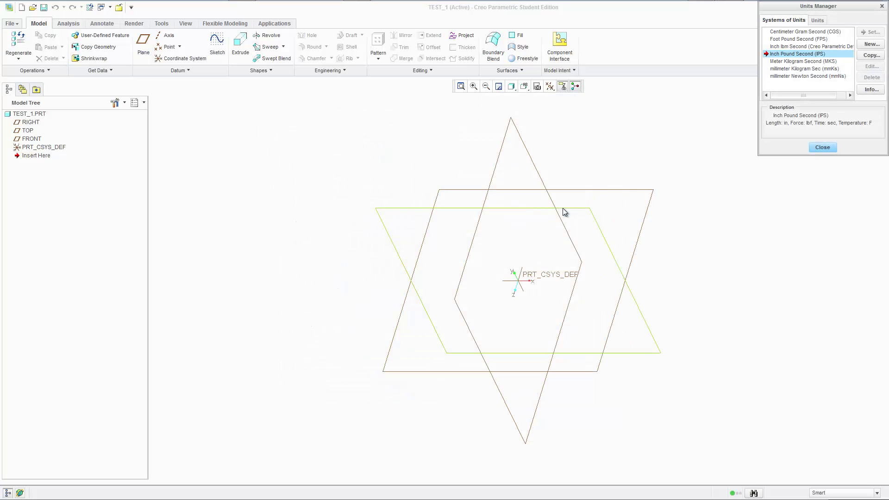
pyautogui.click(833, 149)
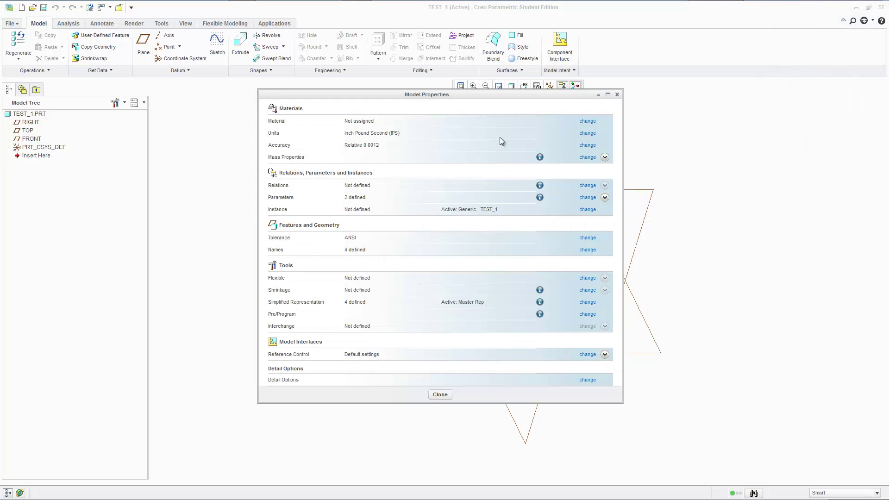
pyautogui.click(578, 134)
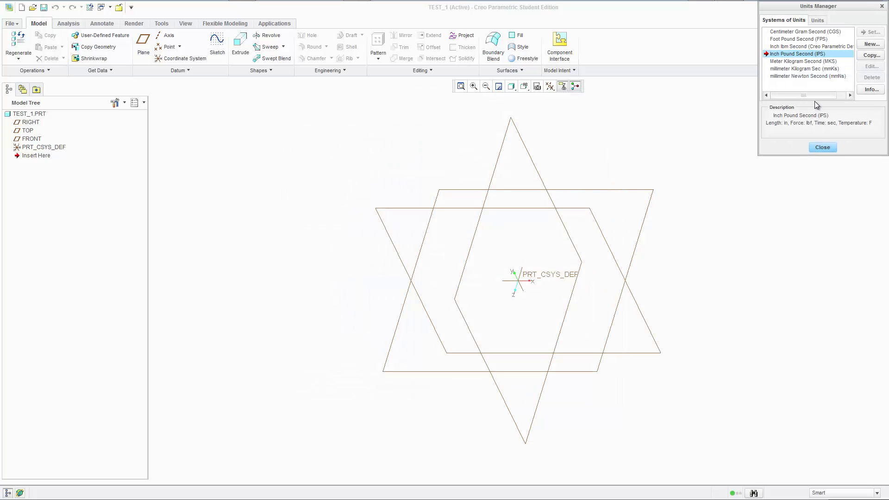
pyautogui.click(817, 21)
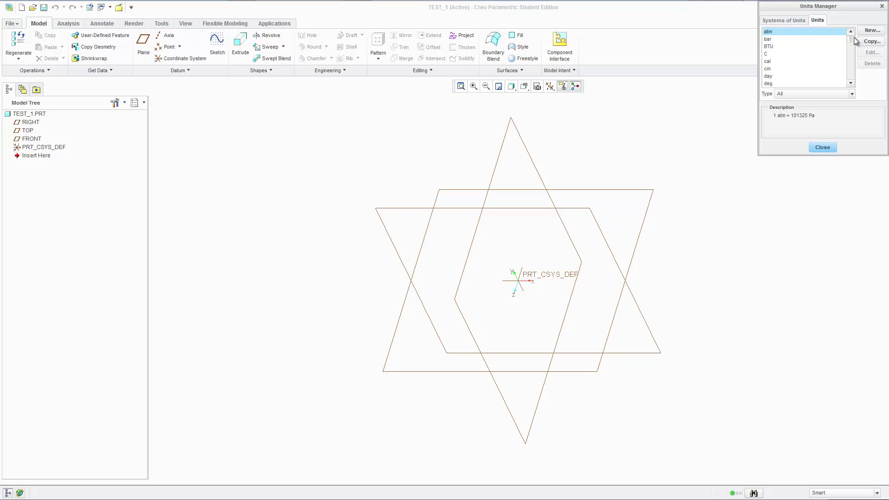
pyautogui.moveTo(851, 40); pyautogui.dragTo(854, 62)
pyautogui.scroll(3, 854, 62)
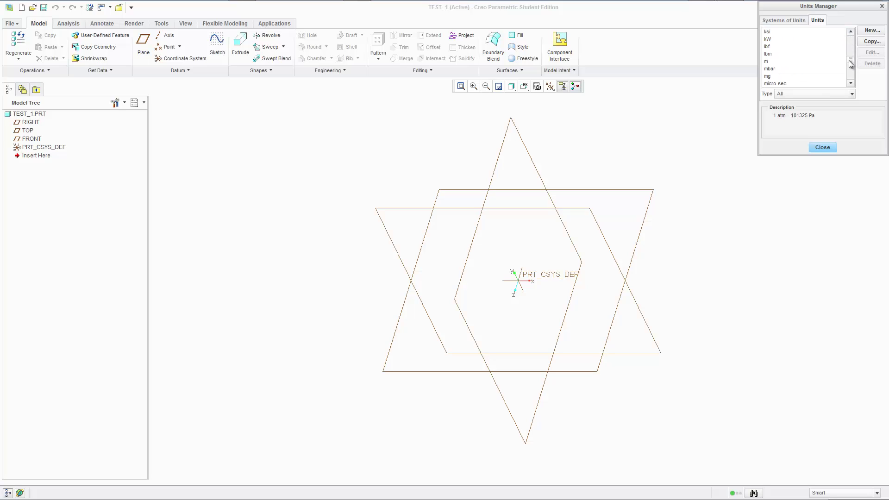
pyautogui.scroll(8, 851, 64)
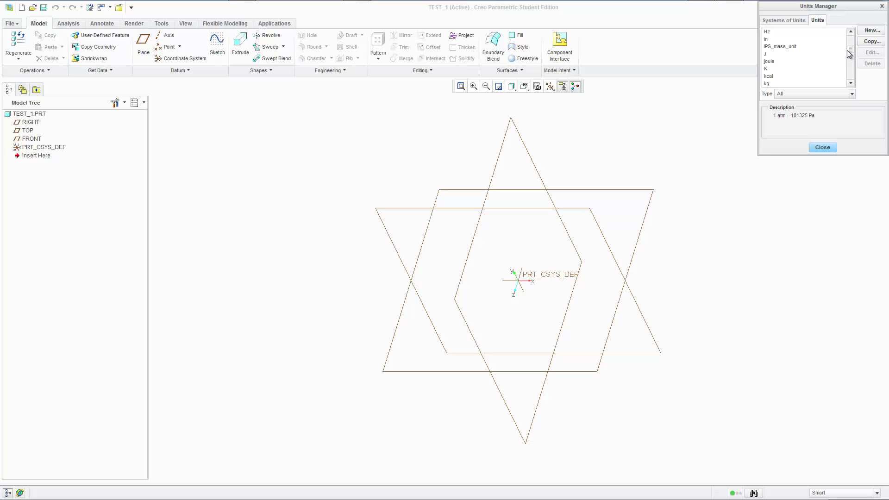
# Compare the IPS, mmKs and mmNs unit systems, leaving Inch Pound Second (IPS) selected.
pyautogui.click(804, 21)
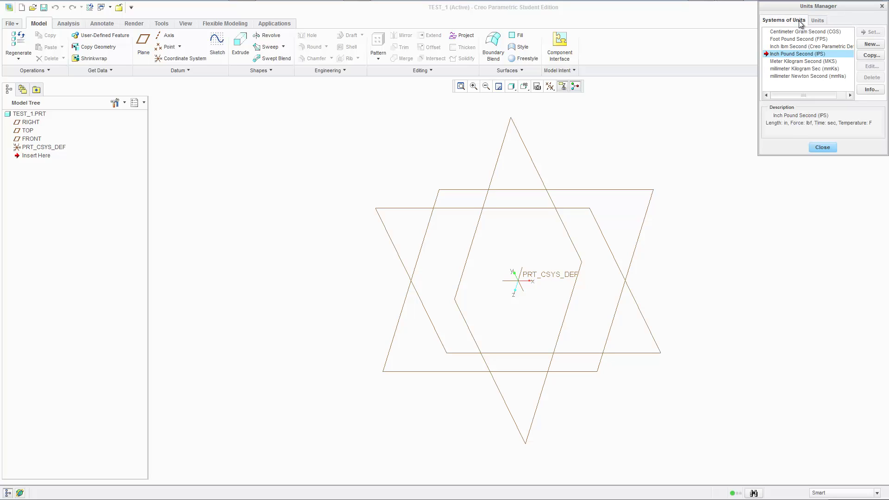
pyautogui.click(823, 68)
pyautogui.click(821, 54)
pyautogui.click(815, 76)
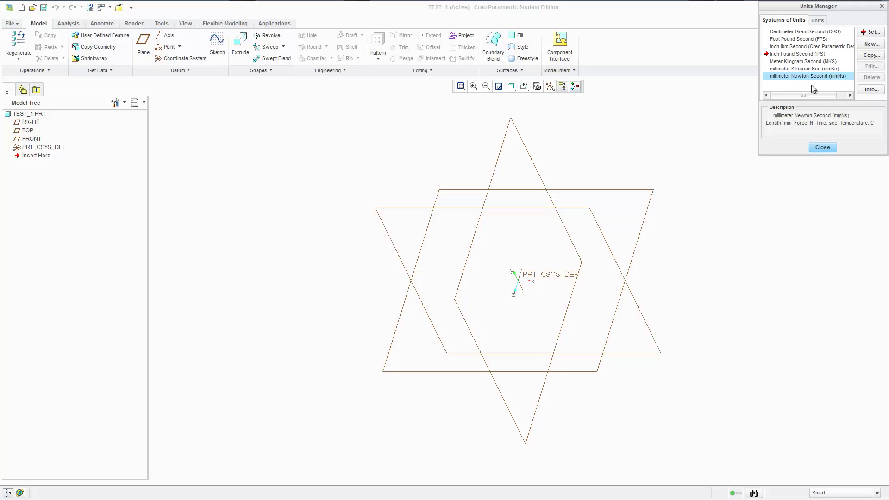
pyautogui.click(813, 55)
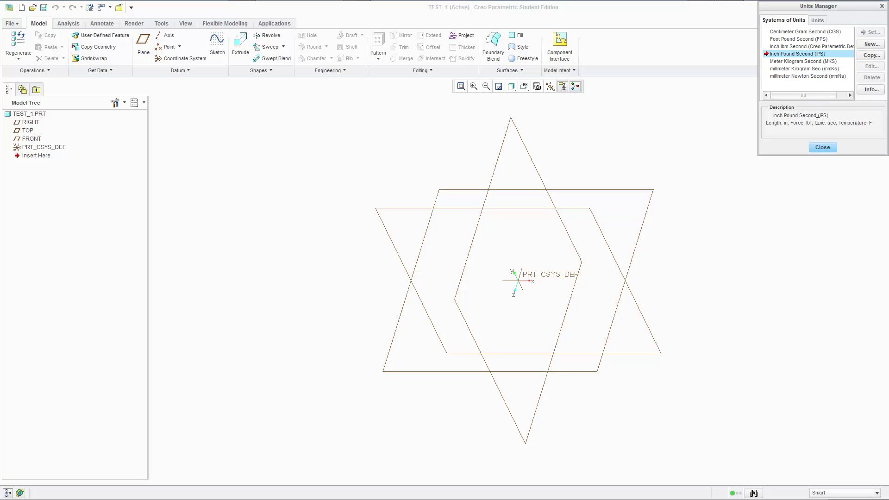
pyautogui.click(811, 76)
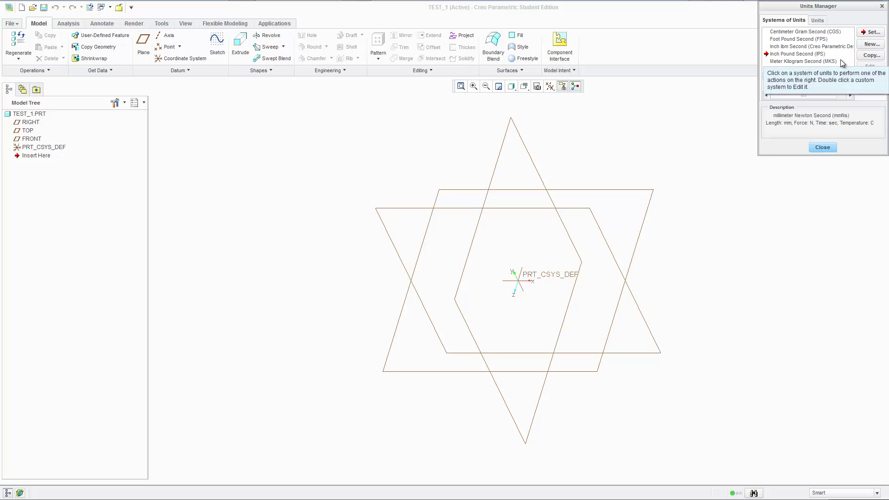
pyautogui.click(801, 55)
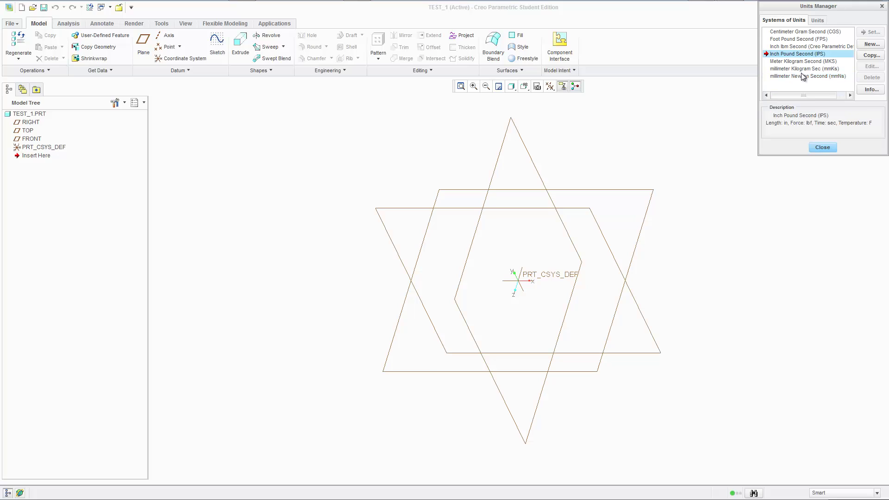
pyautogui.click(805, 76)
pyautogui.click(796, 54)
pyautogui.click(809, 77)
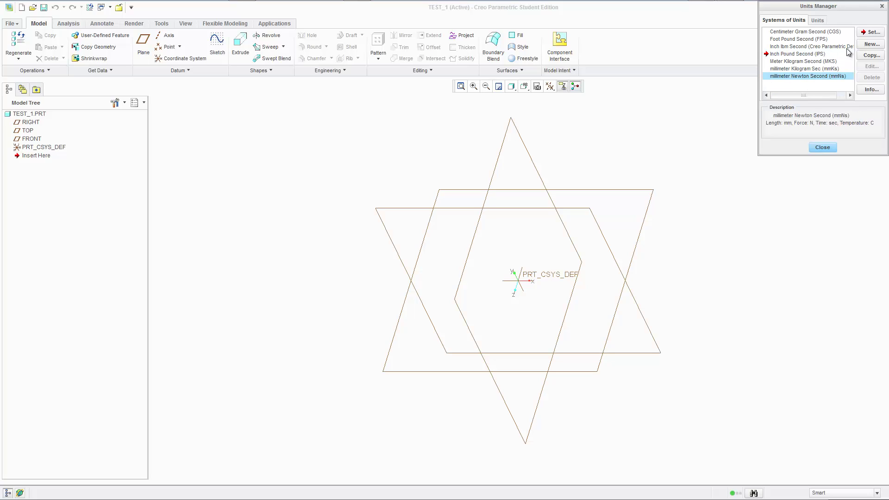
pyautogui.click(806, 54)
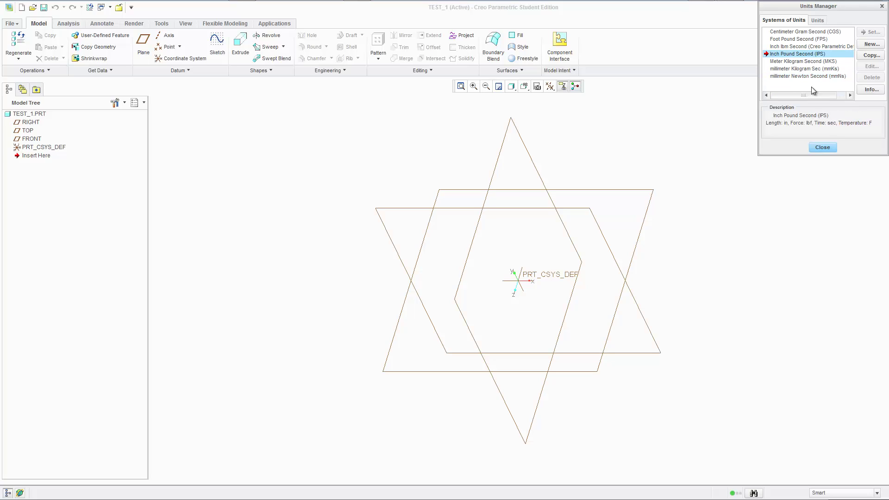
# Browse femall.mtl and bronze.mtl, cancel without assigning a material, and close Model Properties.
pyautogui.click(822, 147)
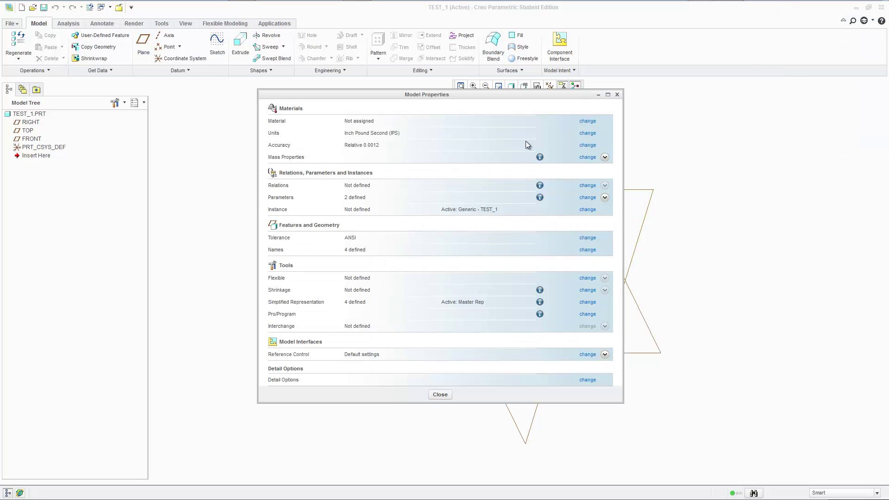
pyautogui.click(587, 121)
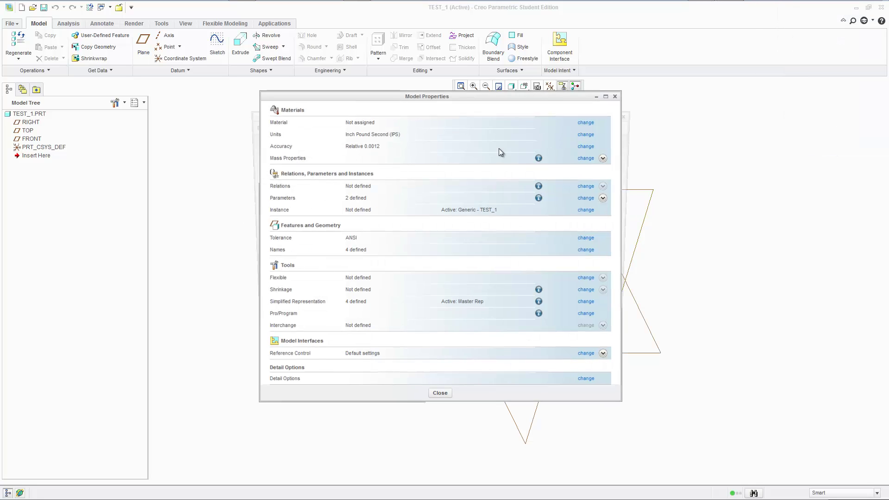
pyautogui.click(338, 277)
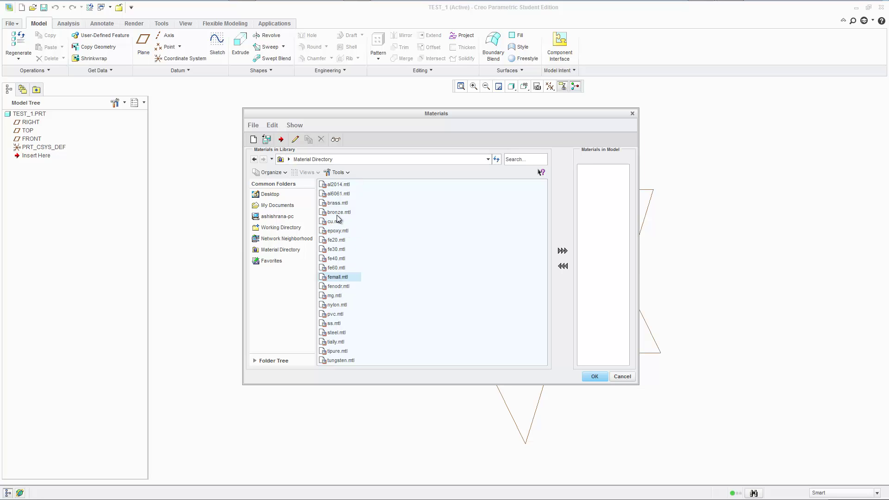
pyautogui.click(339, 213)
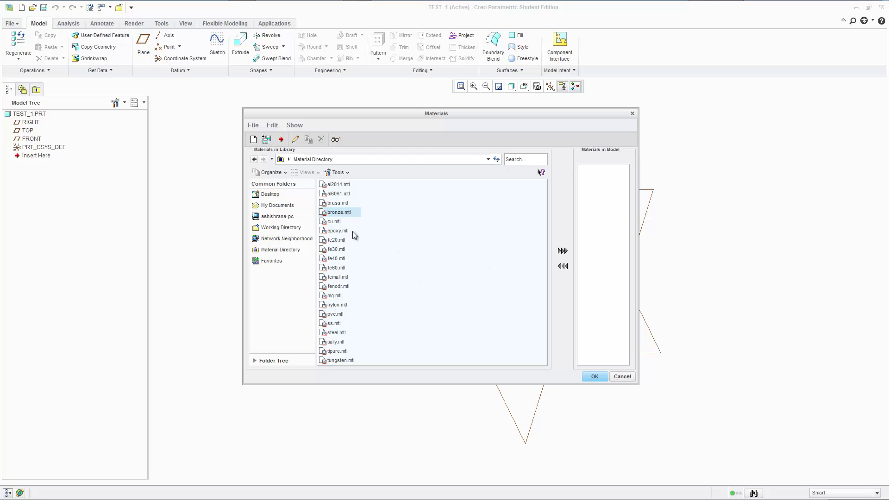
pyautogui.click(630, 378)
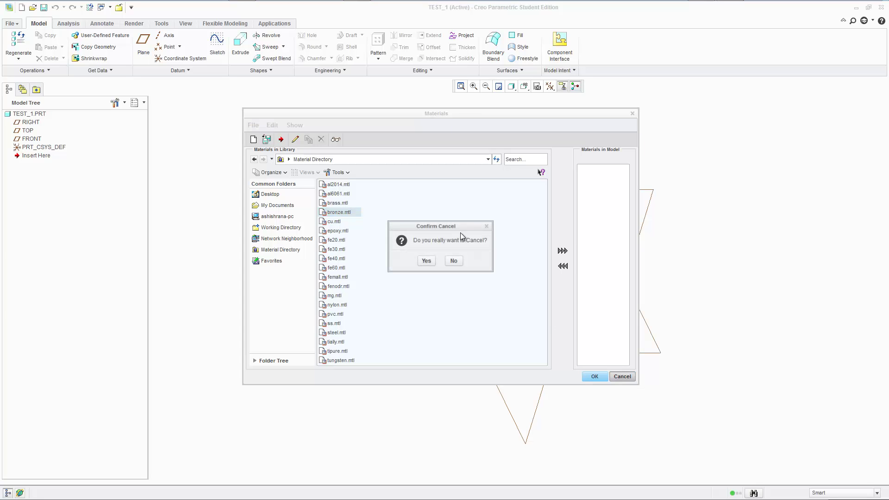
pyautogui.click(432, 259)
pyautogui.click(440, 394)
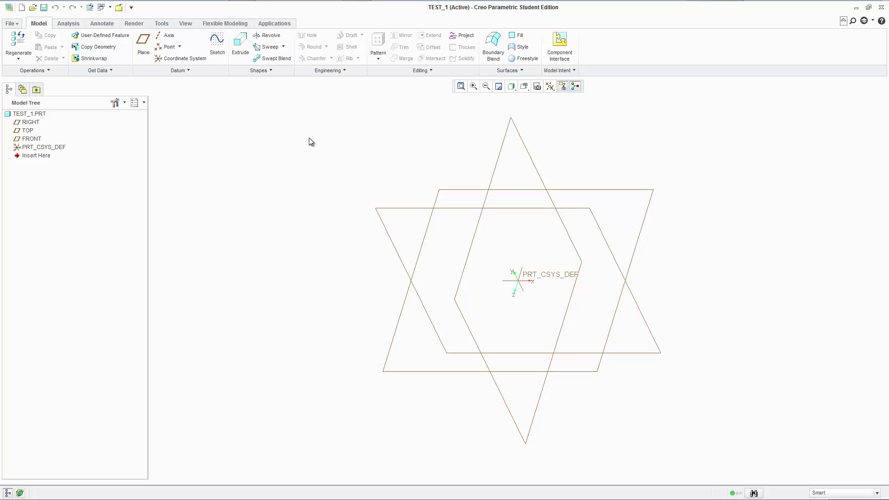
# Start a sketch on the RIGHT datum plane and orient it flat to the screen.
pyautogui.click(217, 42)
pyautogui.click(393, 210)
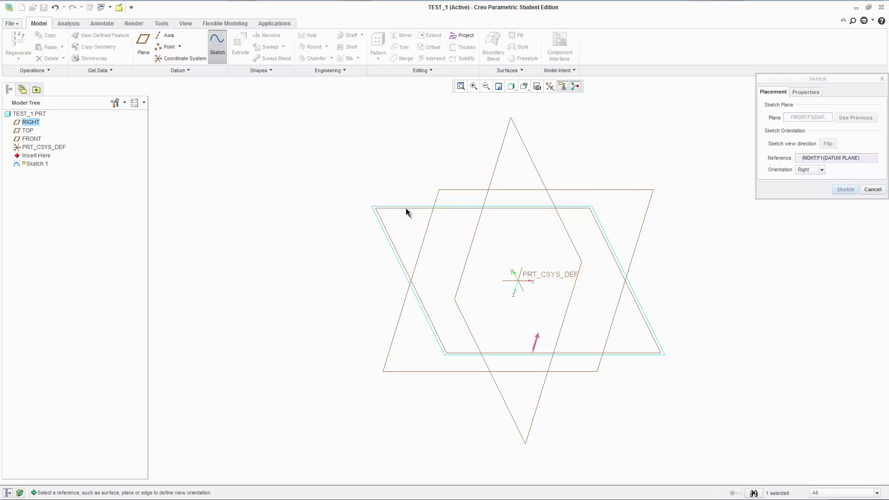
pyautogui.click(845, 189)
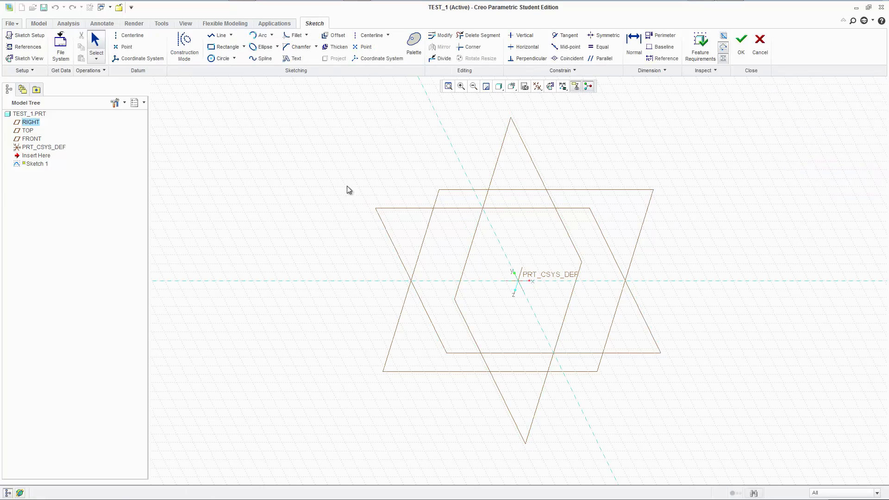
pyautogui.click(550, 87)
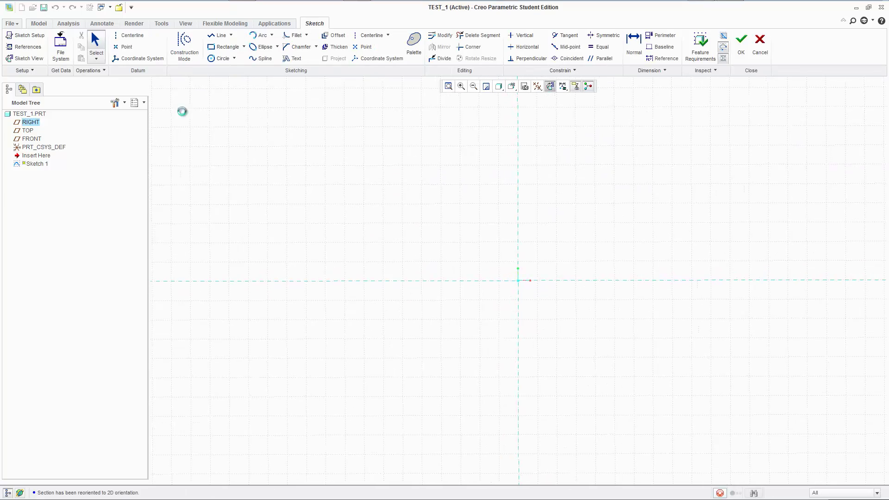
pyautogui.scroll(-6, 569, 273)
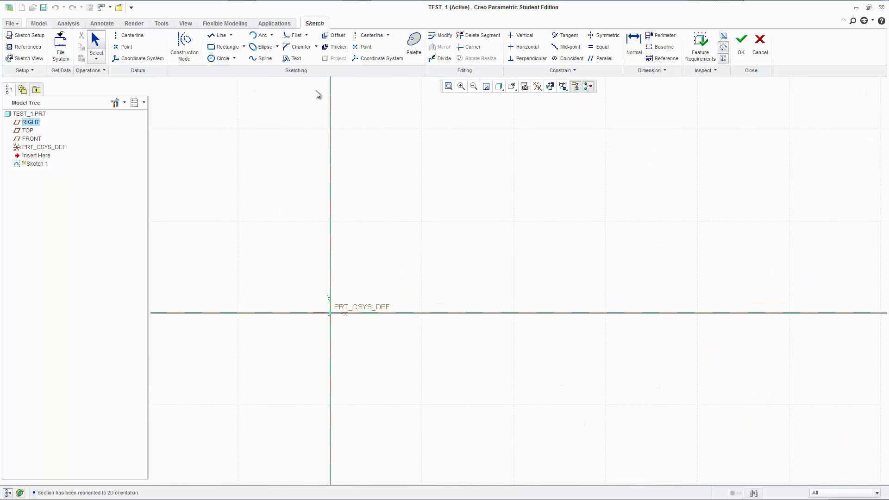
pyautogui.scroll(4, 351, 171)
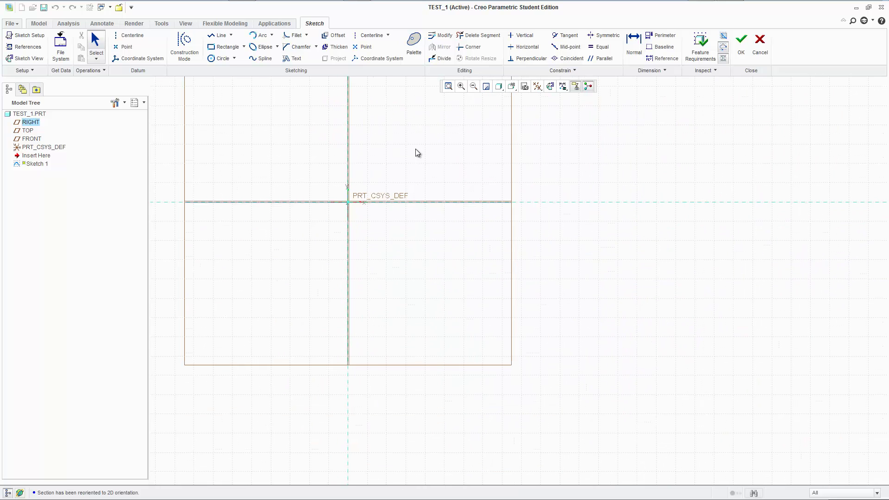
pyautogui.scroll(-4, 366, 163)
# Draw a test line from the vertical axis, then delete it.
pyautogui.click(219, 37)
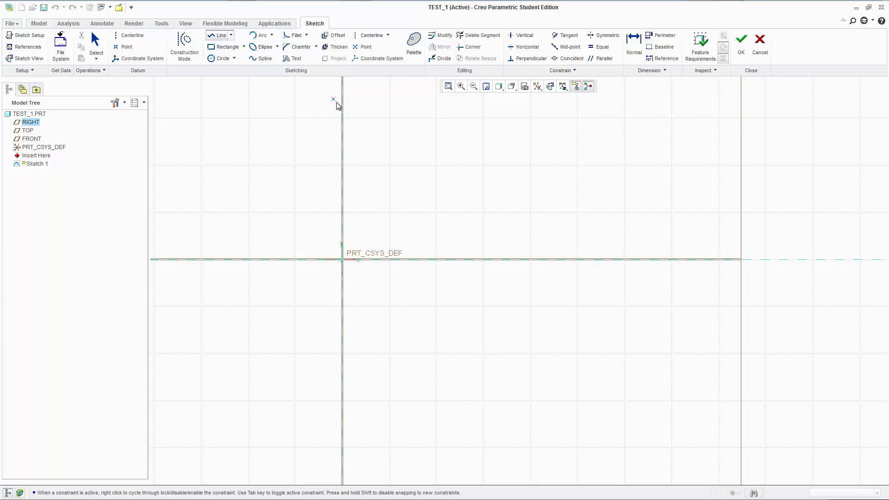
pyautogui.click(389, 119)
pyautogui.middleClick(393, 158)
pyautogui.middleClick(384, 146)
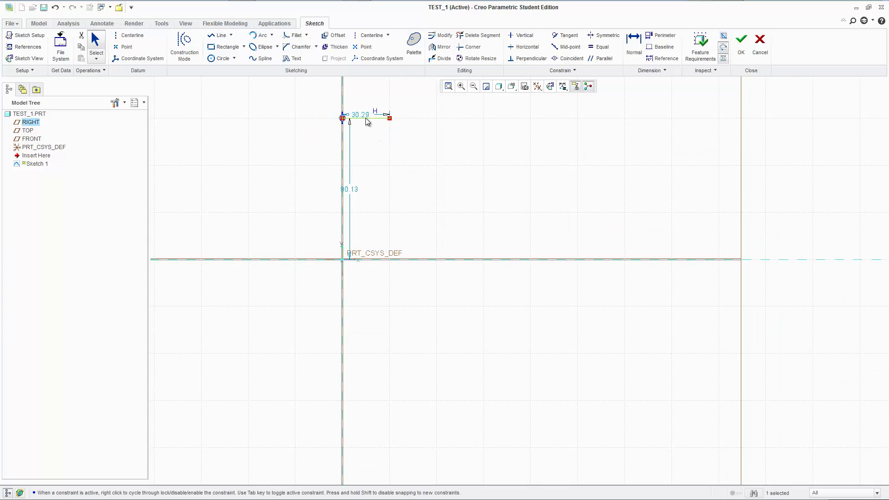
pyautogui.keyDown('shift'); pyautogui.moveTo(388, 162); pyautogui.dragTo(411, 214, button='middle'); pyautogui.keyUp('shift')
pyautogui.scroll(2, 409, 189)
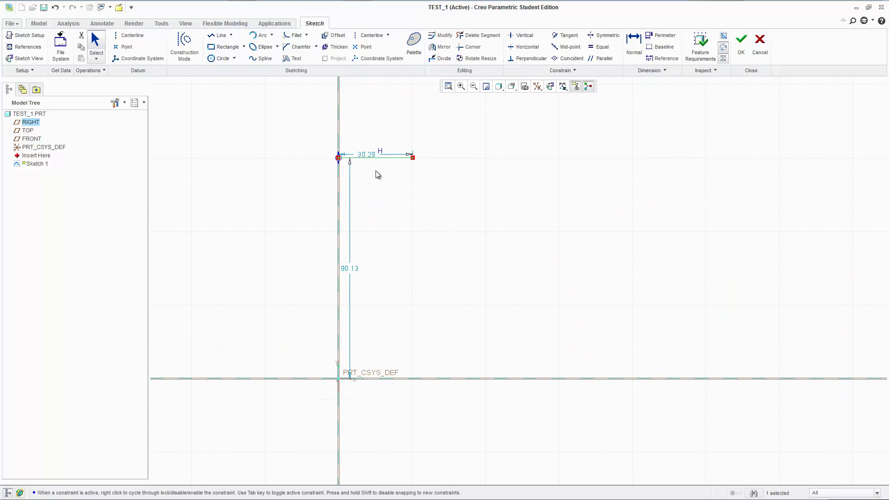
pyautogui.press('Delete')
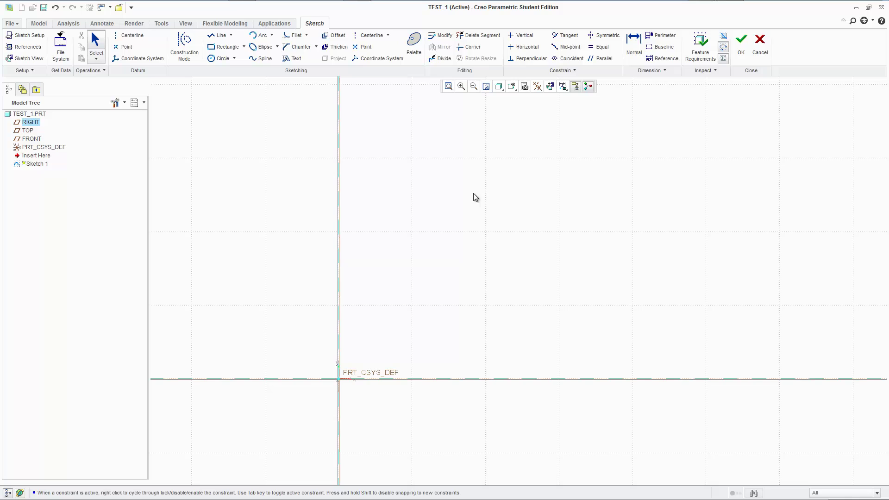
# Bring up the sketch Grid settings from Setup.
pyautogui.click(21, 71)
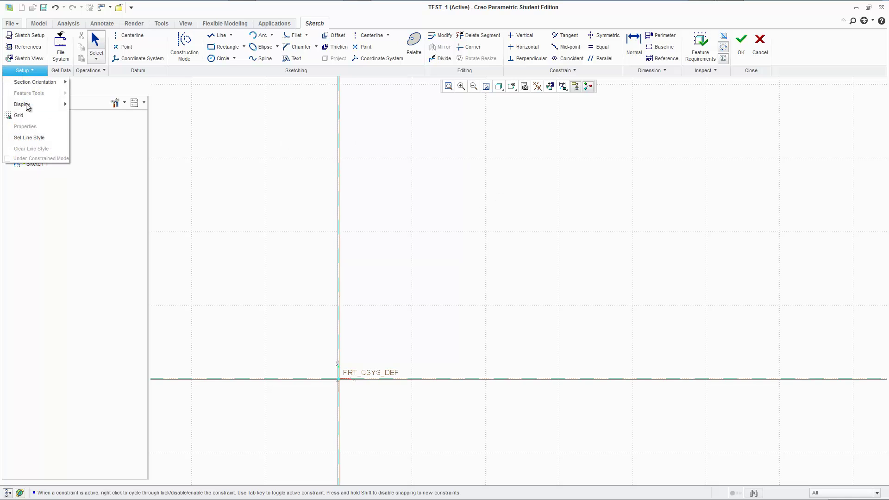
pyautogui.click(25, 121)
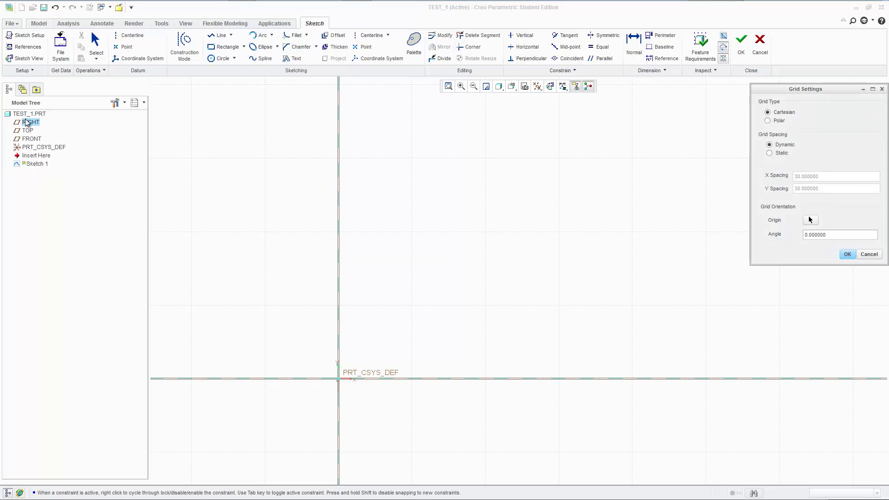
pyautogui.click(22, 70)
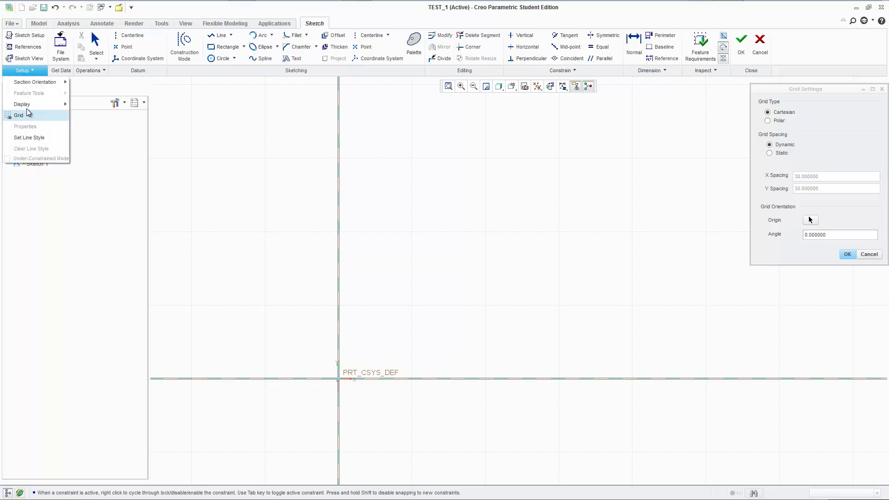
pyautogui.click(781, 86)
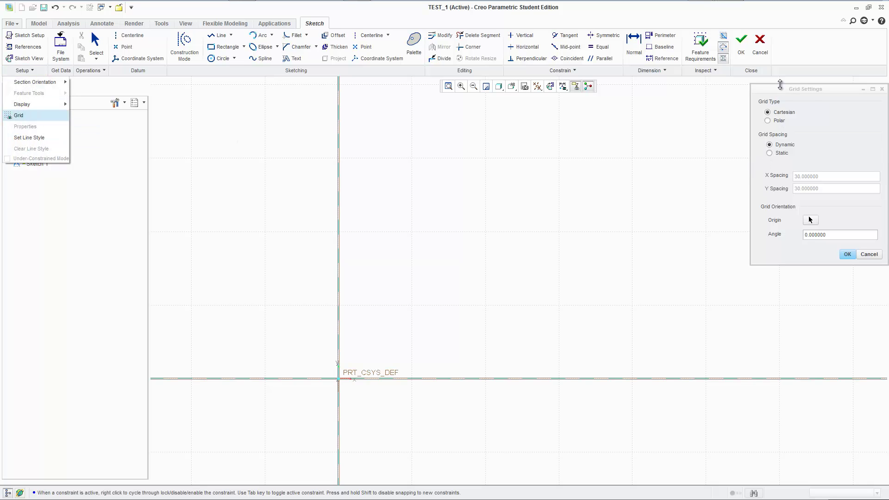
pyautogui.click(808, 127)
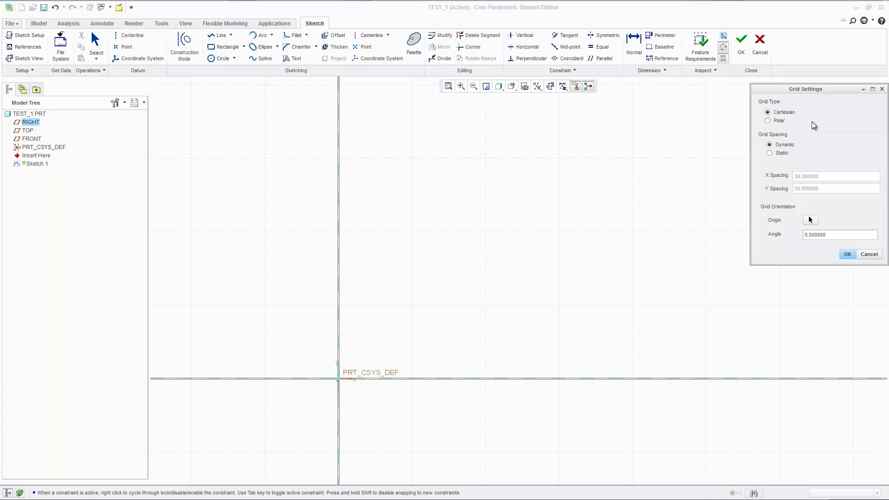
# Set the grid to Static spacing with X and Y spacing of 1.000000.
pyautogui.click(791, 153)
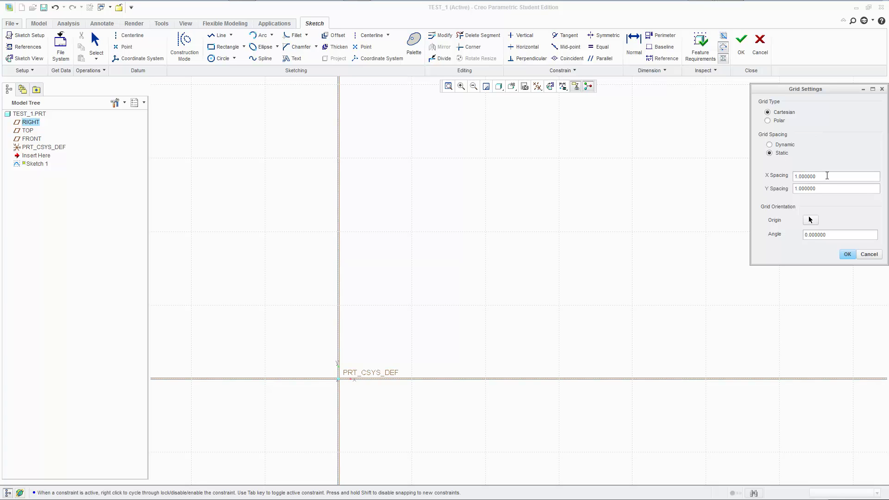
pyautogui.doubleClick(816, 175)
pyautogui.write('1')
pyautogui.write('.5')
pyautogui.press('BackSpace')
pyautogui.press('BackSpace')
pyautogui.write('.000000')
pyautogui.click(853, 256)
pyautogui.scroll(4, 405, 331)
pyautogui.scroll(-4, 423, 320)
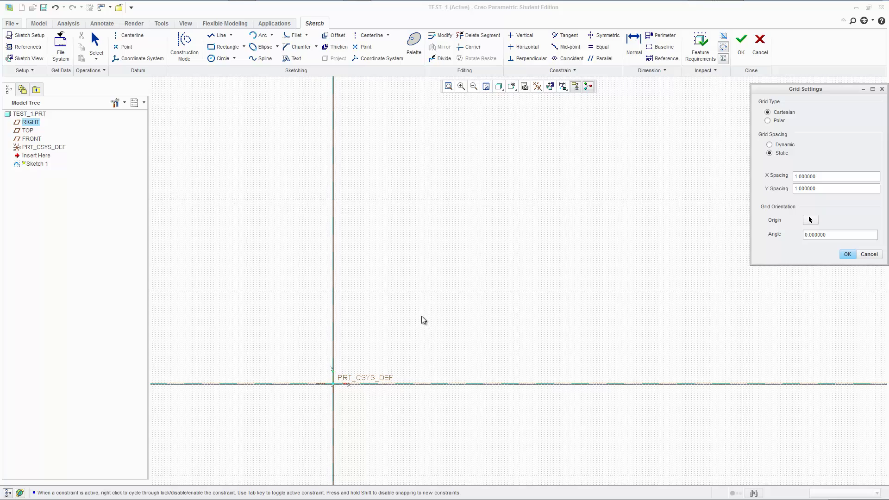
# Close Grid Settings and pan the sketch so the origin sits further right.
pyautogui.scroll(2, 423, 320)
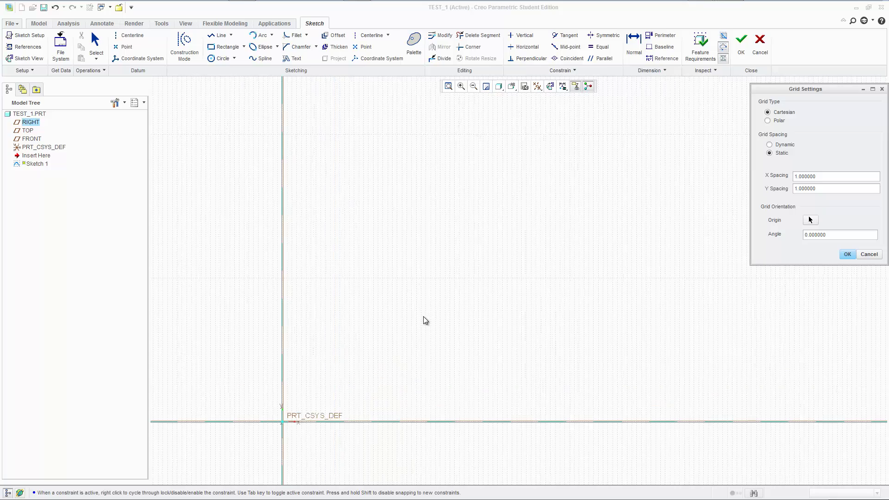
pyautogui.click(851, 255)
pyautogui.scroll(1, 249, 416)
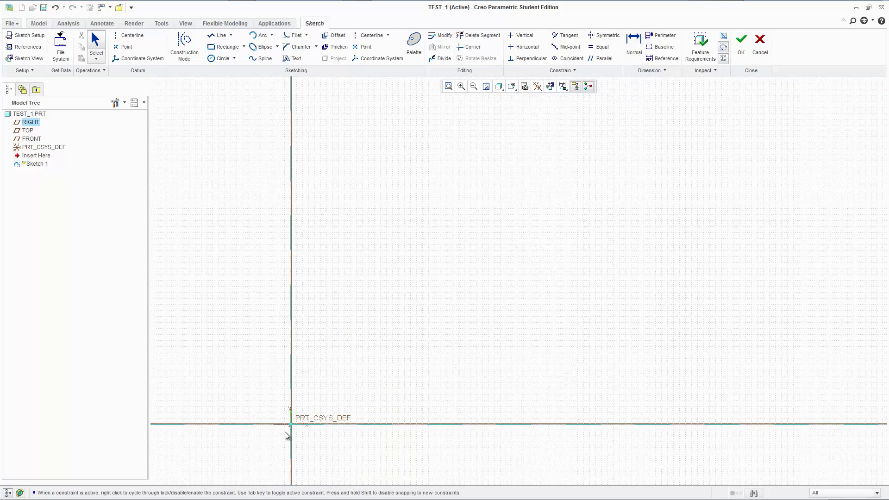
pyautogui.moveTo(342, 427)
pyautogui.keyDown('shift'); pyautogui.mouseDown(button='middle')
pyautogui.moveTo(412, 298)
pyautogui.moveTo(383, 306)
pyautogui.mouseUp(button='middle'); pyautogui.keyUp('shift')
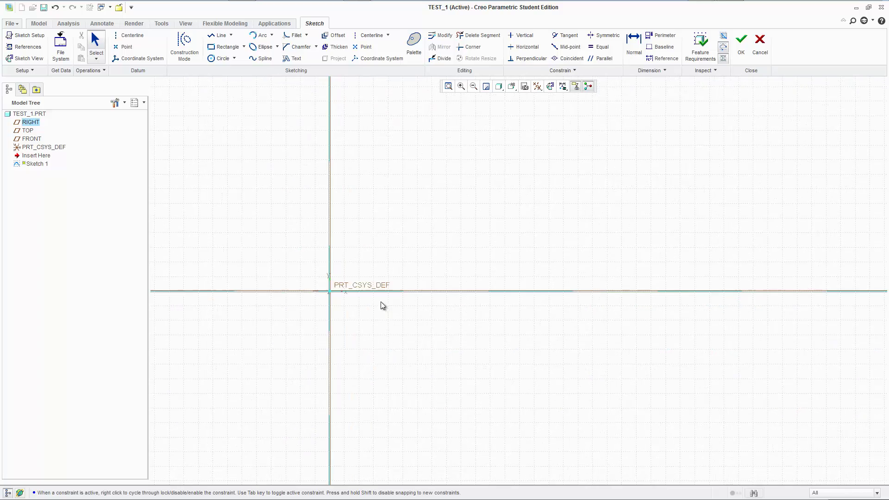
pyautogui.scroll(1, 432, 191)
pyautogui.moveTo(402, 265)
pyautogui.keyDown('shift'); pyautogui.mouseDown(button='middle')
pyautogui.moveTo(351, 314)
pyautogui.moveTo(409, 238)
pyautogui.moveTo(398, 222)
pyautogui.mouseUp(button='middle'); pyautogui.keyUp('shift')
# Draw a short test line about 1 long above the origin, then delete it.
pyautogui.click(221, 36)
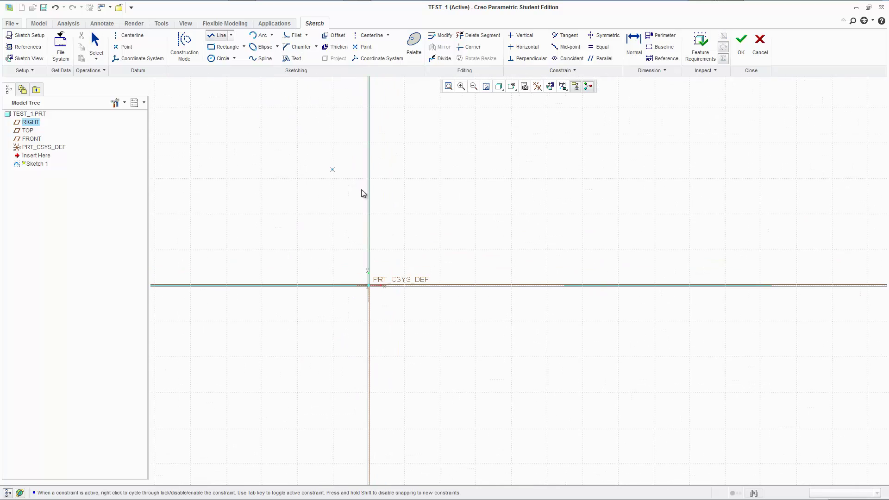
pyautogui.click(374, 213)
pyautogui.click(405, 216)
pyautogui.middleClick(469, 215)
pyautogui.middleClick(468, 215)
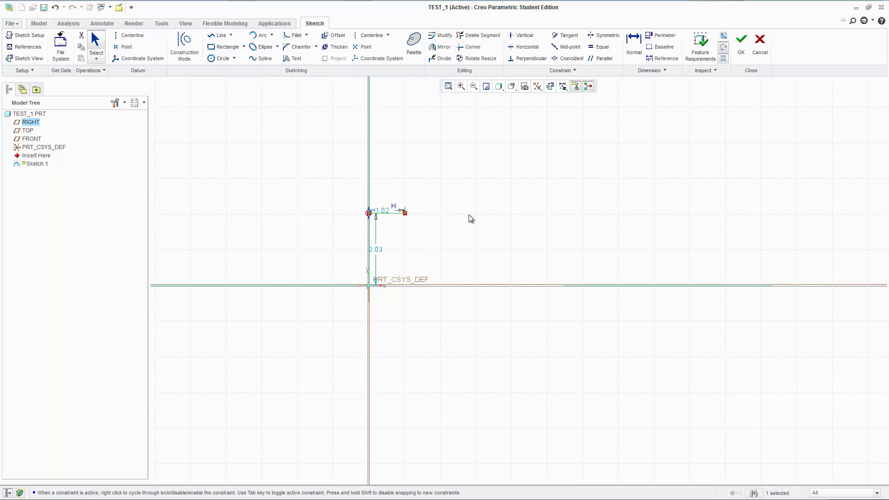
pyautogui.scroll(-5, 380, 218)
pyautogui.scroll(5, 401, 194)
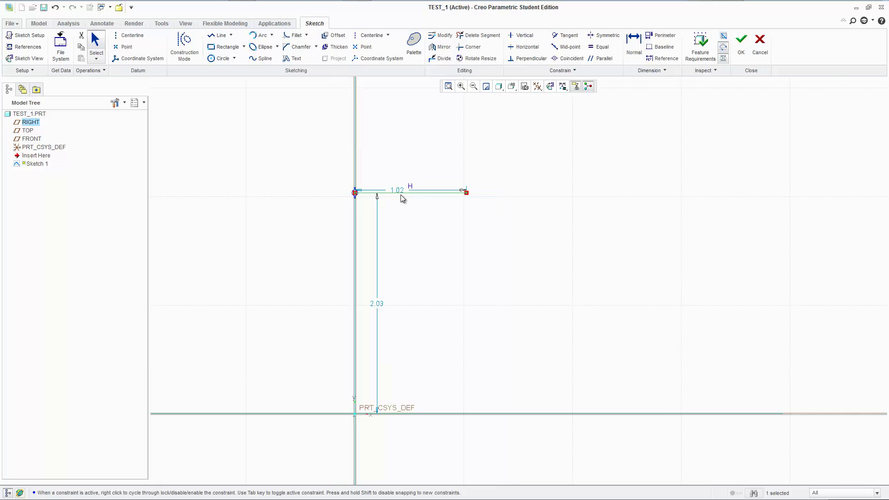
pyautogui.press('Delete')
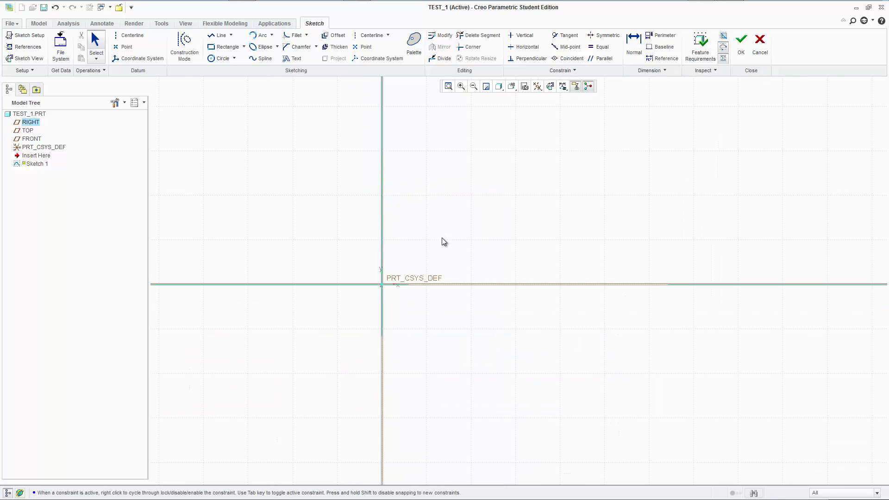
pyautogui.scroll(3, 504, 251)
pyautogui.scroll(3, 500, 263)
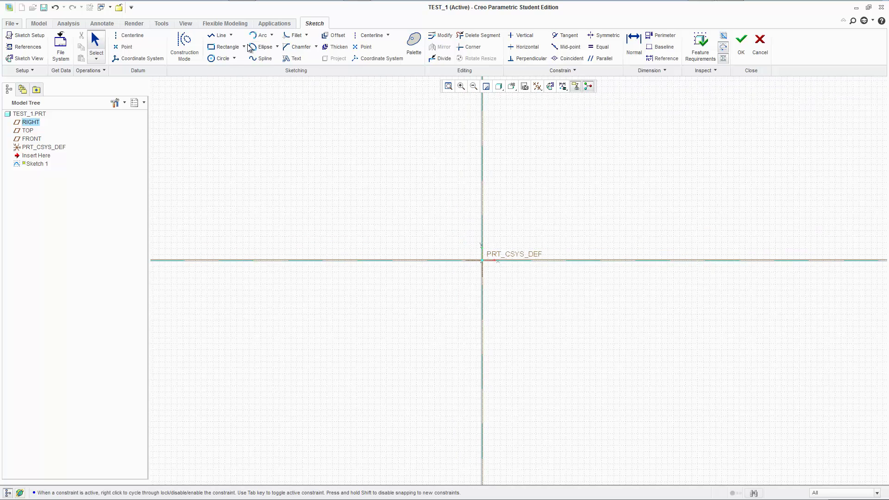
# Draw a rectangle with one corner at the sketch origin.
pyautogui.click(225, 47)
pyautogui.click(482, 260)
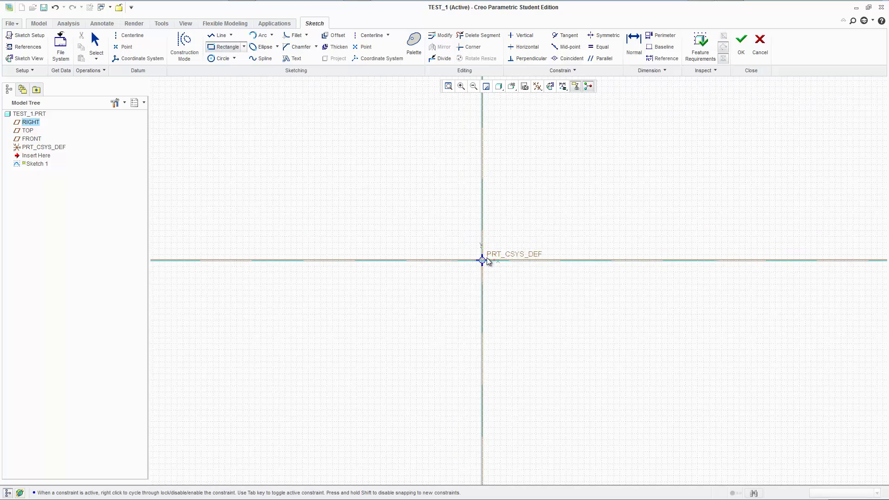
pyautogui.click(566, 141)
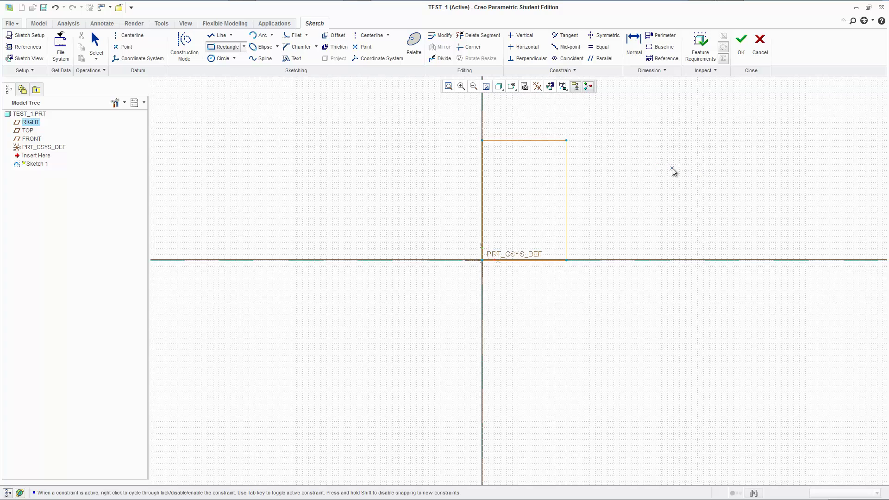
pyautogui.middleClick(668, 172)
pyautogui.scroll(-4, 582, 223)
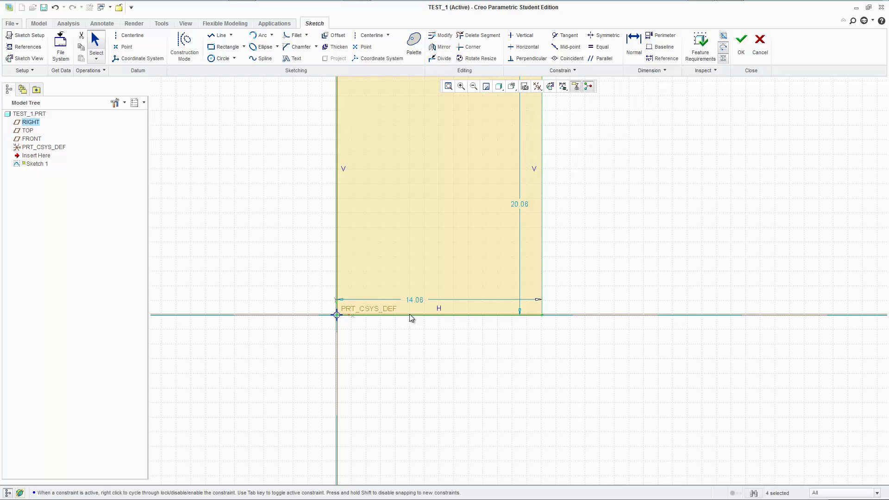
pyautogui.moveTo(568, 244)
pyautogui.mouseDown(button='middle')
pyautogui.moveTo(617, 265)
pyautogui.moveTo(593, 310)
pyautogui.mouseUp(button='middle')
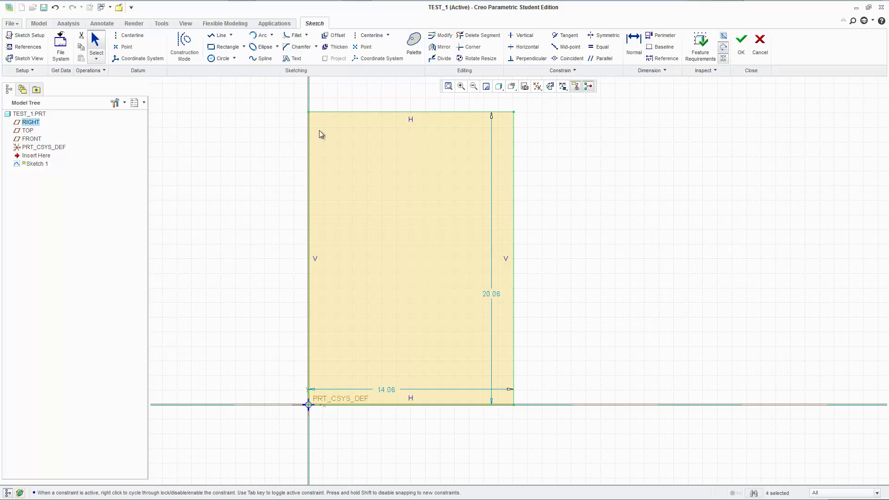
# Set the rectangle's height to 12 and width to 5.
pyautogui.doubleClick(497, 295)
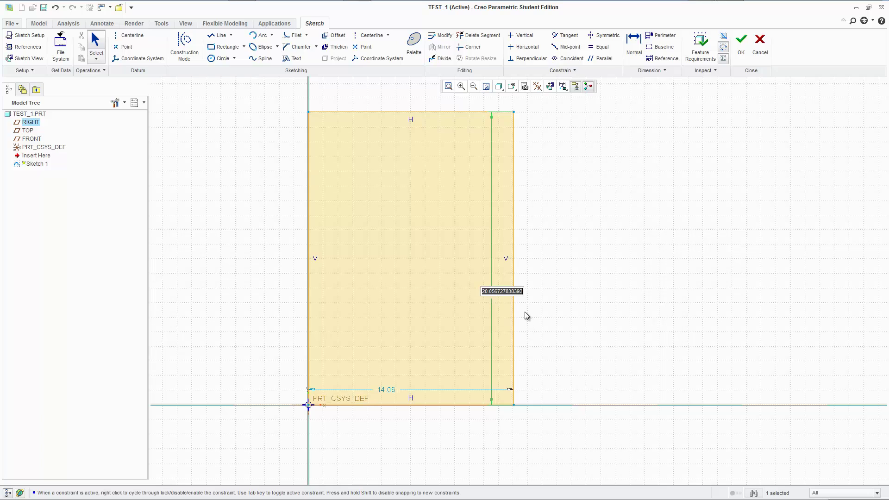
pyautogui.write('123')
pyautogui.press('Return')
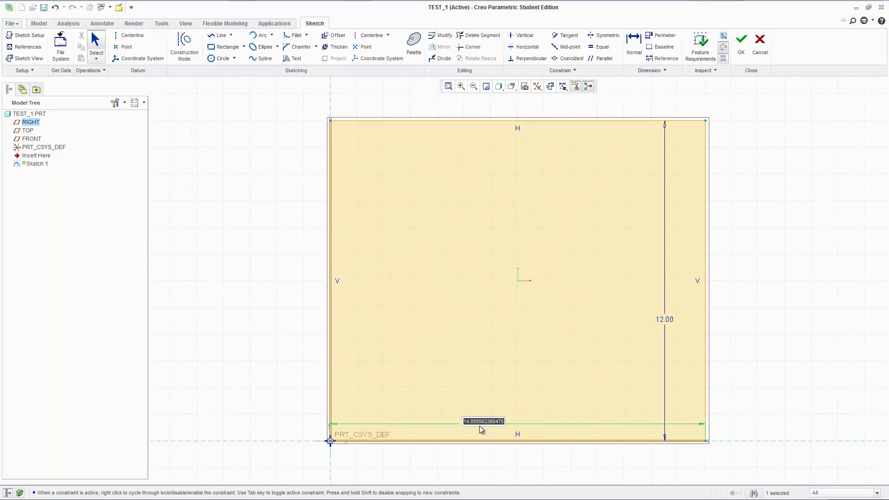
pyautogui.write('5')
pyautogui.press('Return')
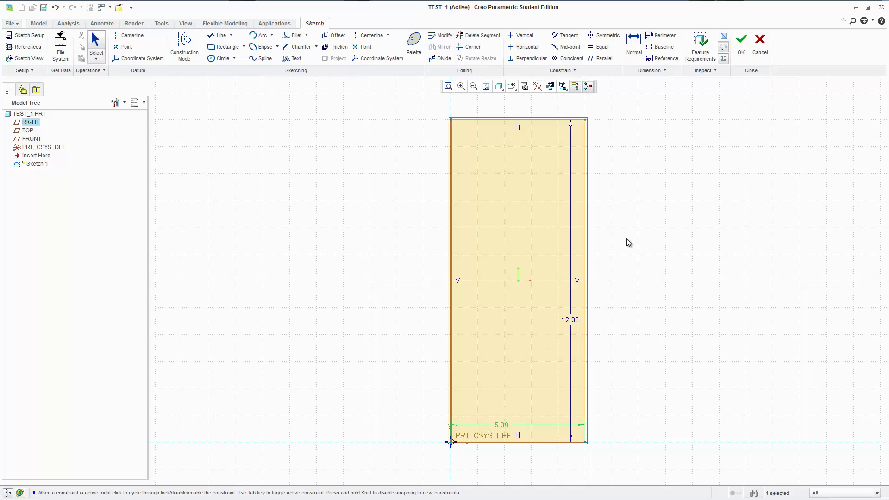
pyautogui.scroll(-5, 280, 211)
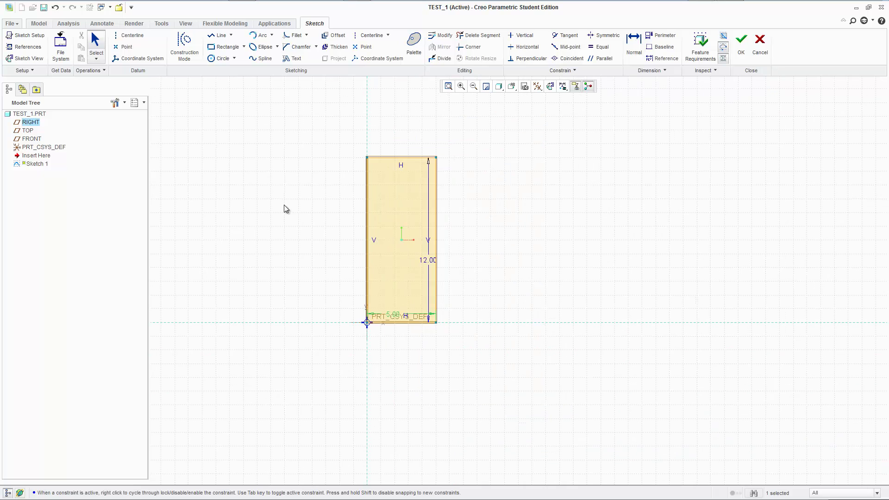
pyautogui.moveTo(317, 238)
pyautogui.mouseDown(button='middle')
pyautogui.moveTo(301, 246)
pyautogui.moveTo(309, 251)
pyautogui.mouseUp(button='middle')
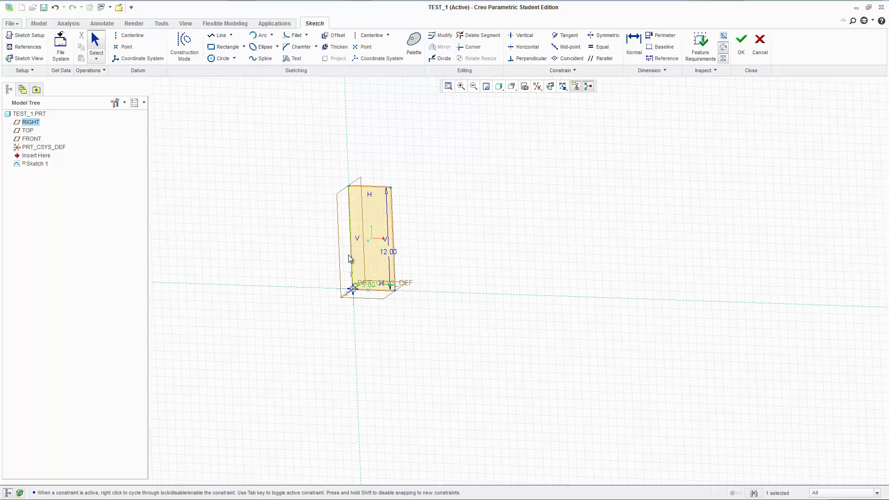
pyautogui.scroll(5, 351, 257)
pyautogui.scroll(-3, 352, 258)
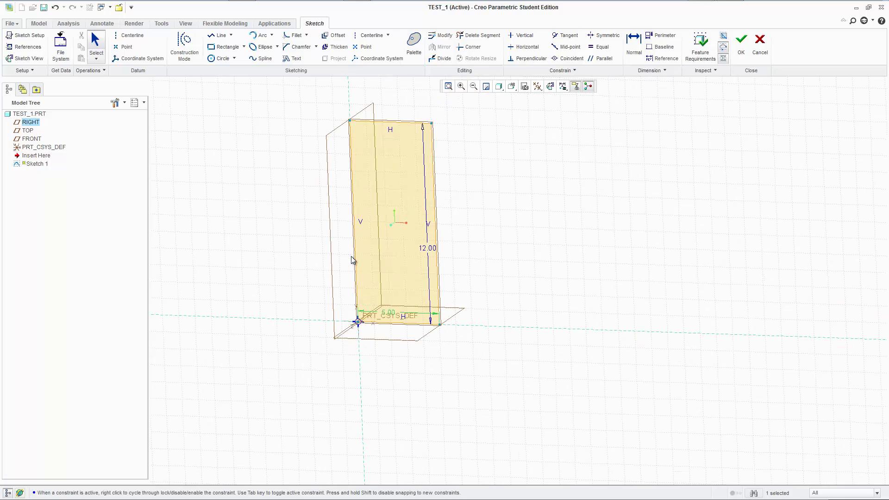
pyautogui.click(635, 45)
pyautogui.moveTo(369, 164); pyautogui.dragTo(470, 131, button='middle')
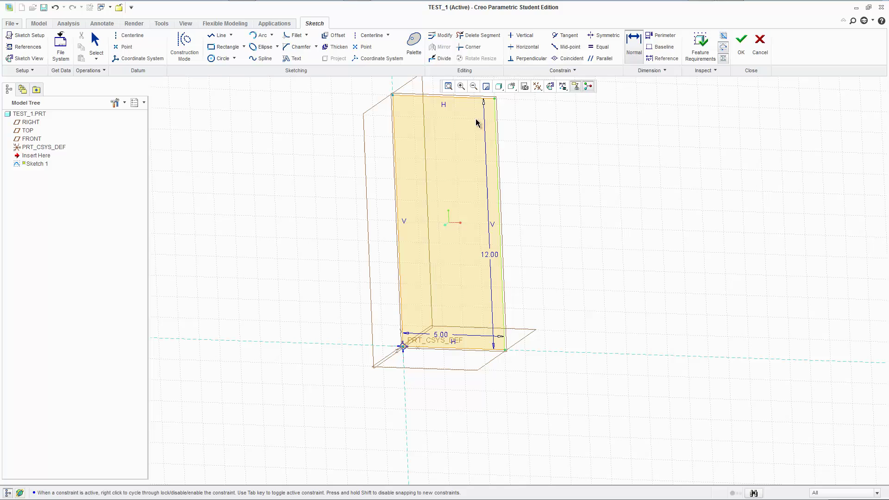
pyautogui.click(393, 93)
pyautogui.middleClick(569, 165)
pyautogui.keyDown('shift'); pyautogui.moveTo(556, 132); pyautogui.dragTo(561, 187, button='middle'); pyautogui.keyUp('shift')
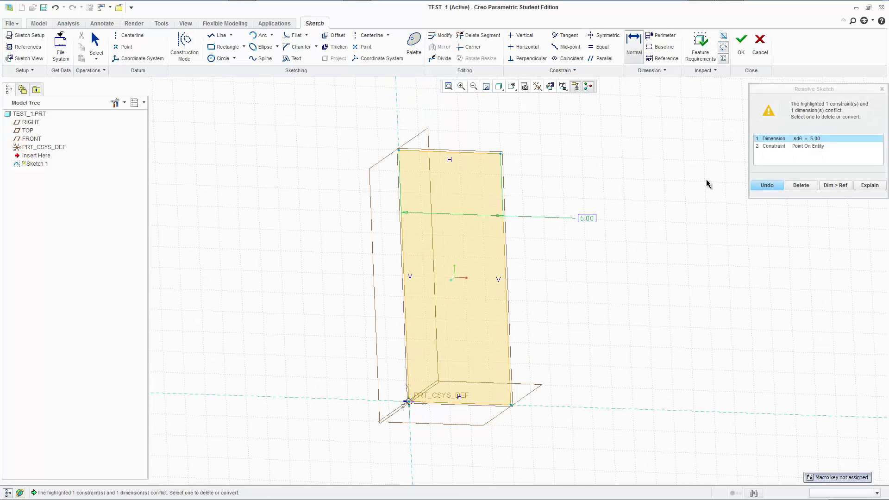
pyautogui.click(882, 89)
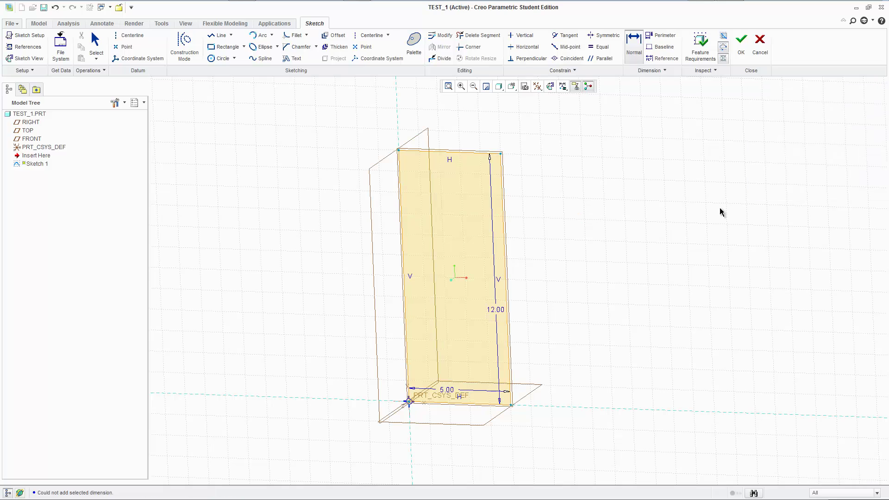
pyautogui.moveTo(523, 227)
pyautogui.keyDown('shift'); pyautogui.mouseDown(button='middle')
pyautogui.moveTo(572, 259)
pyautogui.moveTo(473, 241)
pyautogui.mouseUp(button='middle'); pyautogui.keyUp('shift')
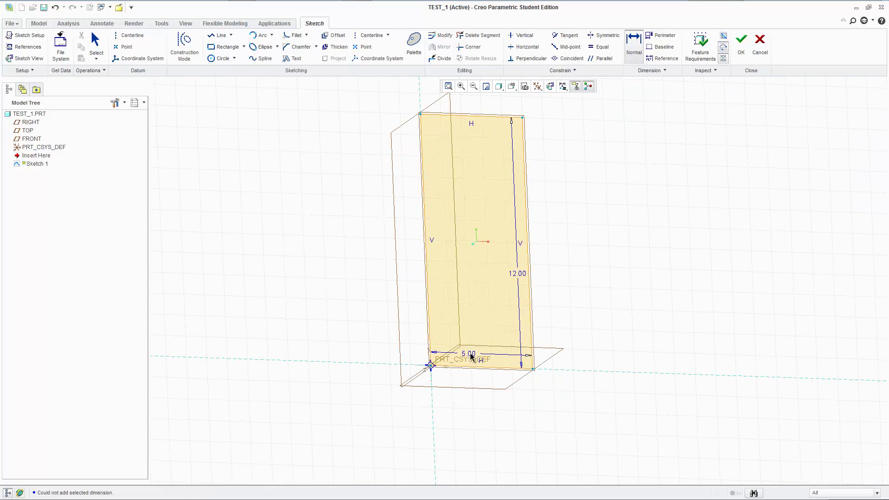
pyautogui.keyDown('shift'); pyautogui.moveTo(631, 238); pyautogui.dragTo(463, 329, button='middle'); pyautogui.keyUp('shift')
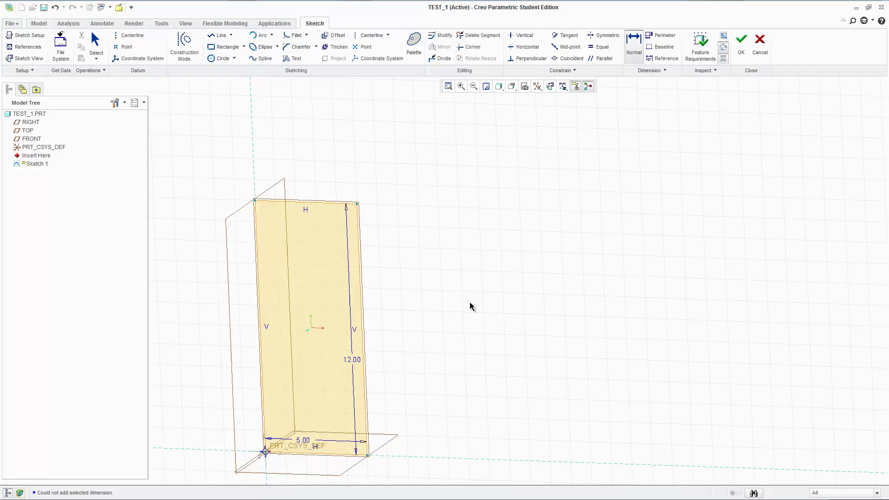
pyautogui.scroll(-2, 471, 300)
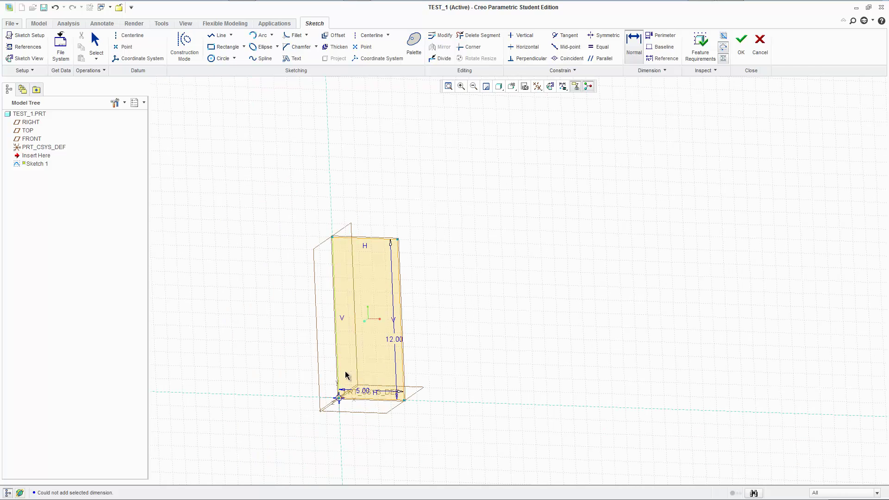
pyautogui.scroll(7, 343, 398)
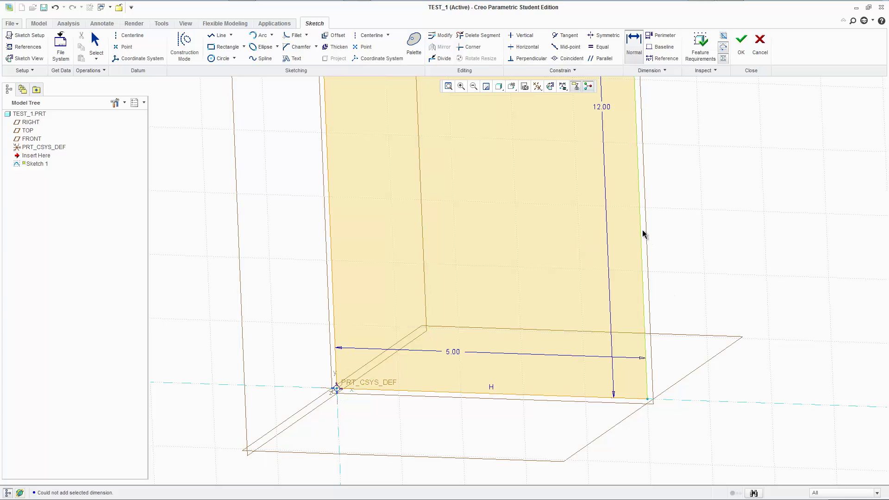
pyautogui.scroll(3, 642, 237)
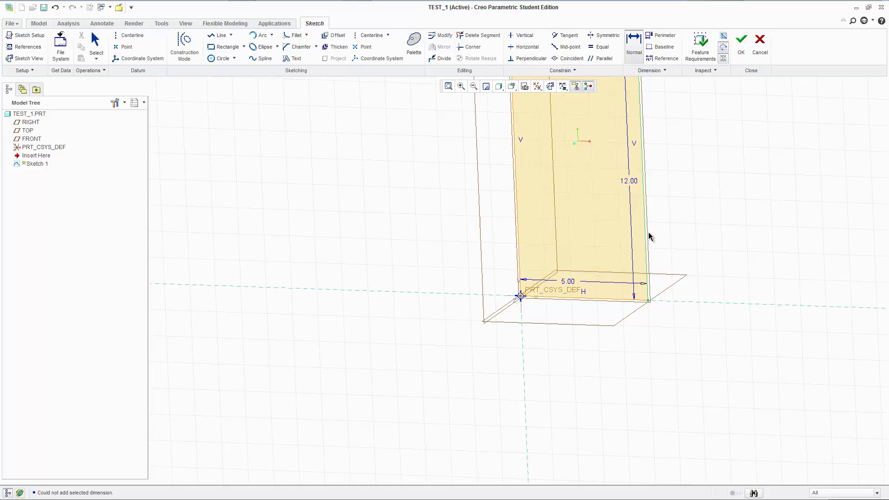
pyautogui.scroll(3, 443, 197)
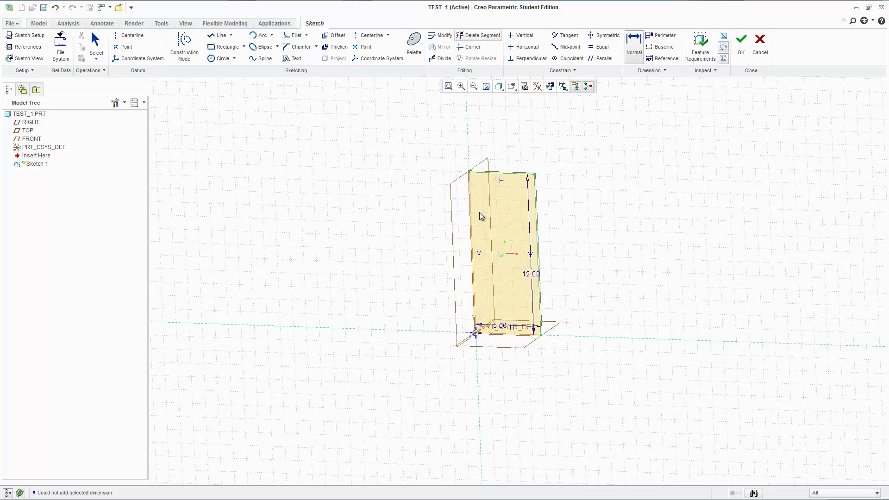
# Trim away all edges of the 5 by 12 rectangle with Delete Segment.
pyautogui.click(479, 42)
pyautogui.moveTo(531, 127)
pyautogui.mouseDown()
pyautogui.moveTo(533, 214)
pyautogui.moveTo(478, 353)
pyautogui.moveTo(519, 182)
pyautogui.moveTo(513, 342)
pyautogui.mouseUp()
pyautogui.scroll(5, 525, 191)
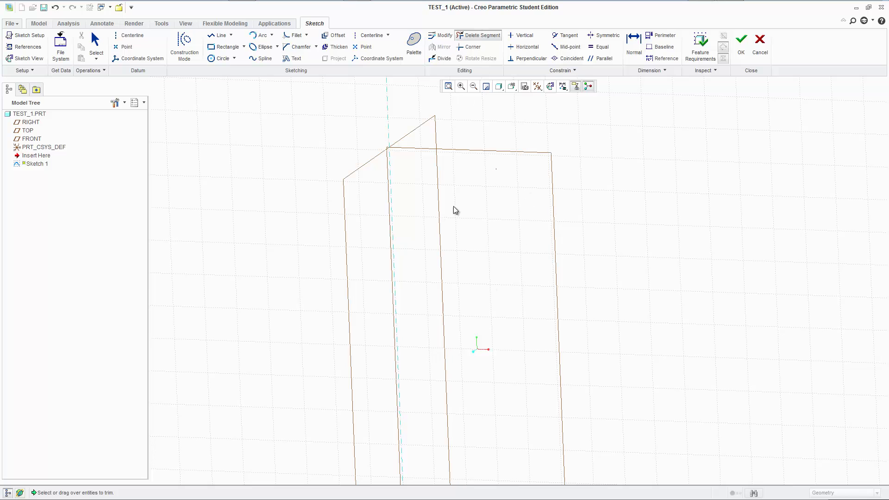
pyautogui.scroll(-3, 522, 271)
pyautogui.moveTo(512, 323); pyautogui.dragTo(490, 247)
pyautogui.middleClick(482, 270)
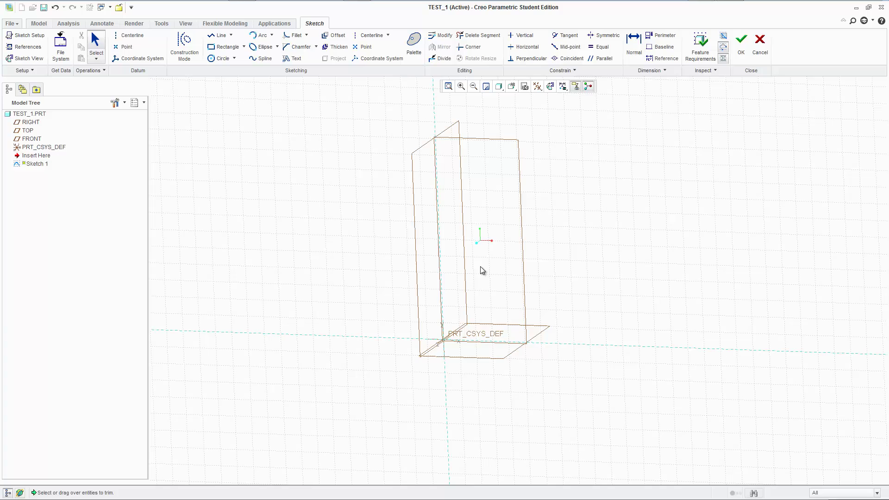
pyautogui.click(217, 35)
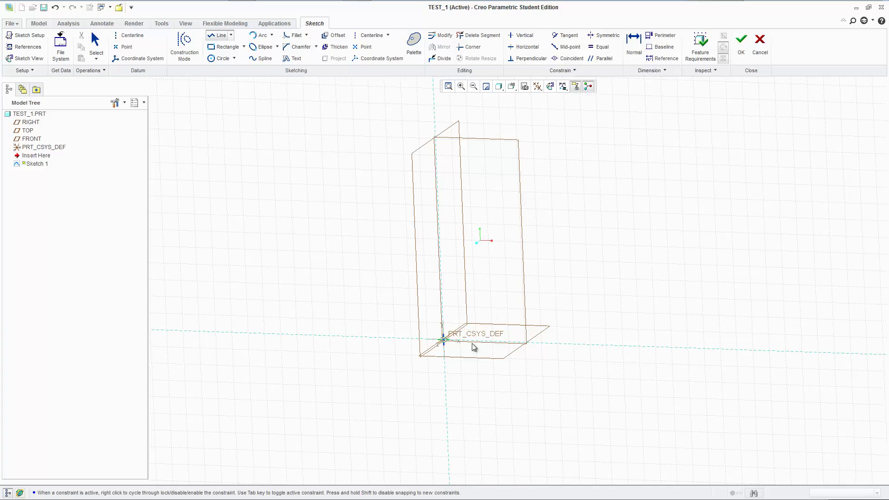
pyautogui.middleClick(450, 342)
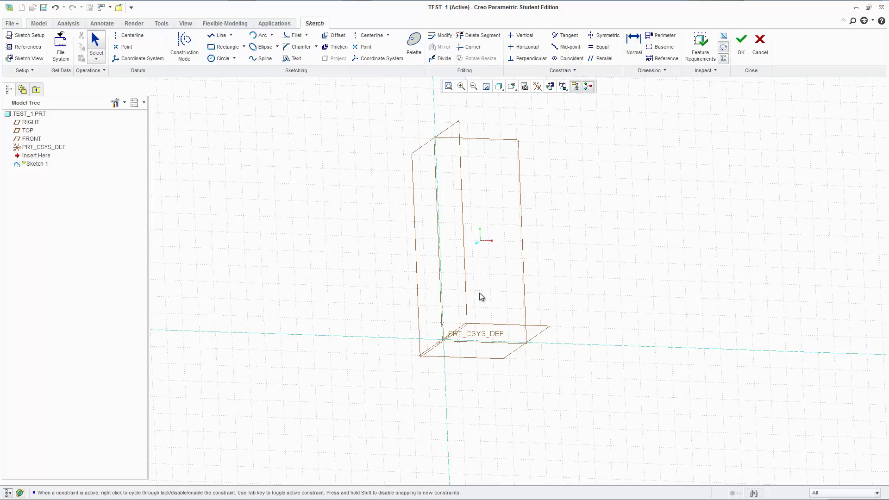
# Draw a new rectangle offset from the origin references.
pyautogui.click(226, 46)
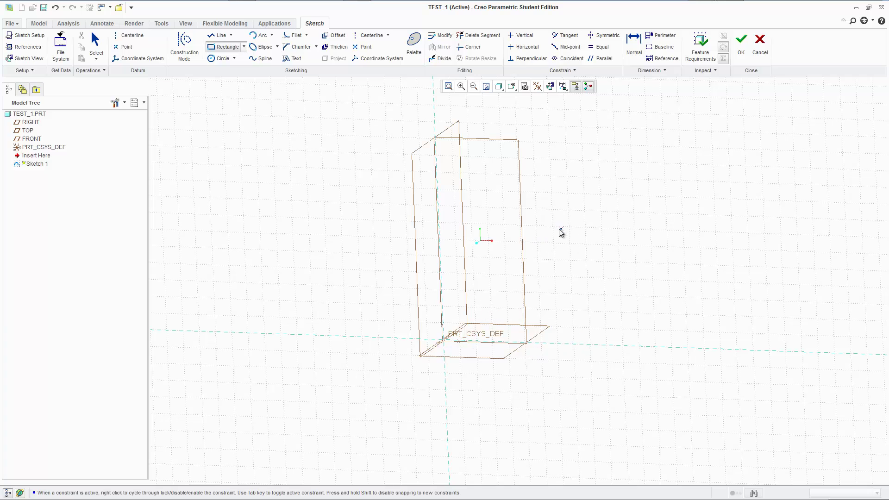
pyautogui.click(659, 120)
pyautogui.middleClick(777, 240)
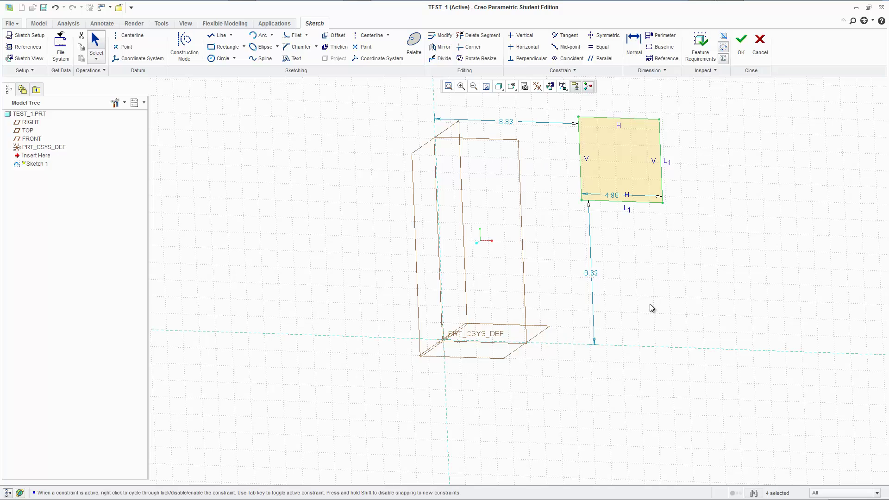
pyautogui.doubleClick(505, 121)
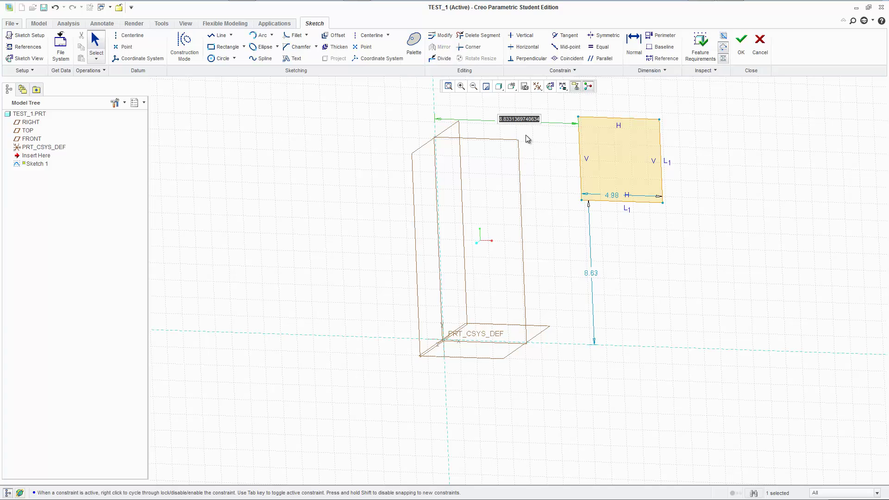
pyautogui.press('Escape')
pyautogui.click(463, 265)
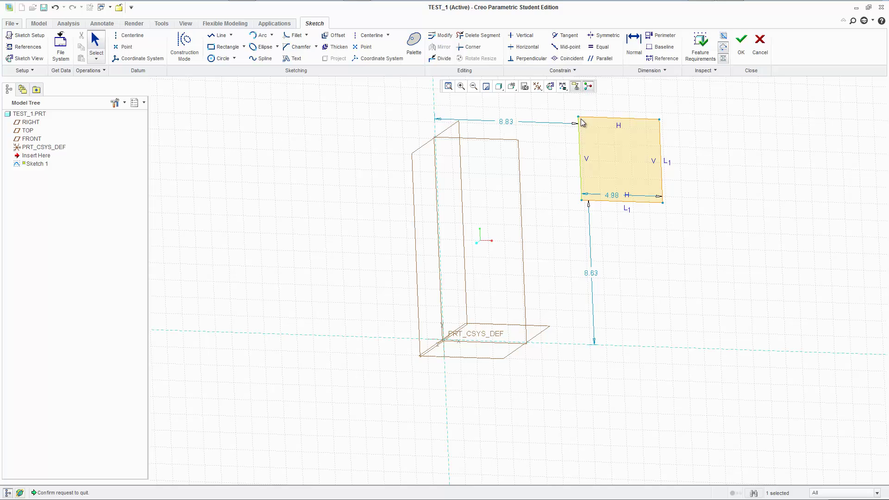
# Set the rectangle's horizontal and vertical offsets from the references to 10.
pyautogui.doubleClick(516, 122)
pyautogui.write('10')
pyautogui.press('Return')
pyautogui.doubleClick(590, 339)
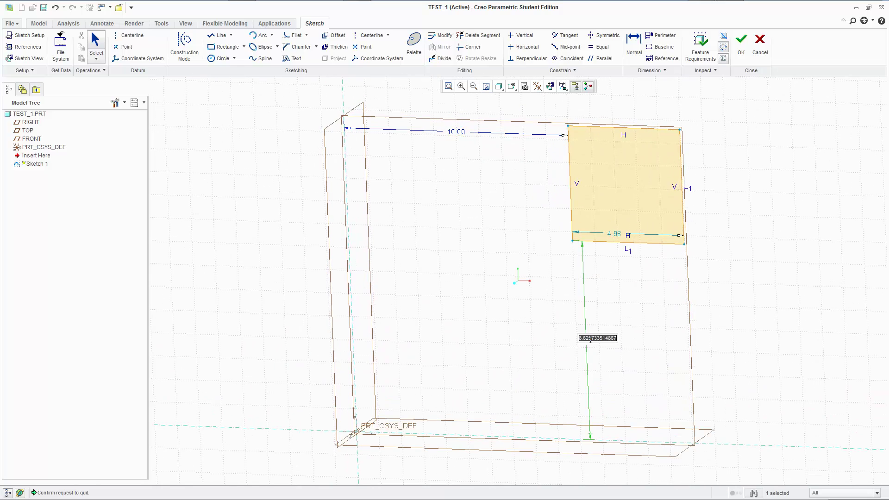
pyautogui.write('10')
pyautogui.press('Return')
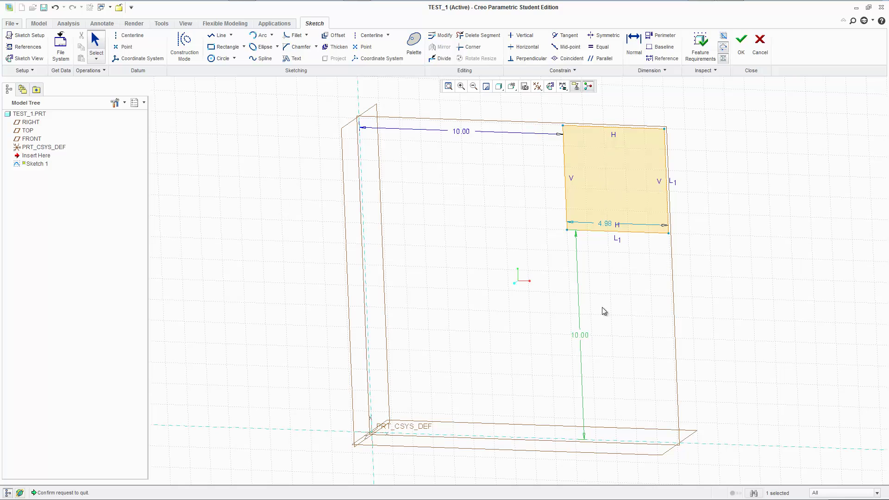
# Change the weak 4.98 width dimension to 5 and recentre the square.
pyautogui.click(569, 232)
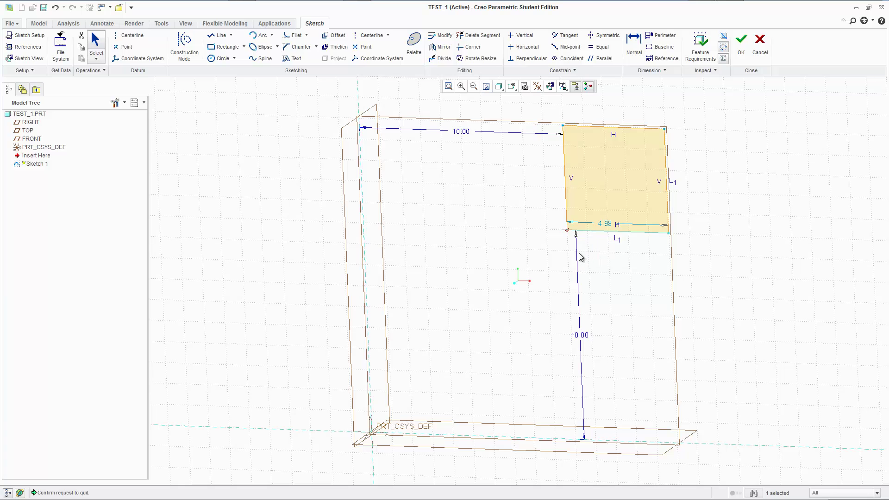
pyautogui.scroll(2, 590, 224)
pyautogui.moveTo(593, 219)
pyautogui.mouseDown(button='middle')
pyautogui.moveTo(636, 172)
pyautogui.moveTo(546, 242)
pyautogui.moveTo(617, 238)
pyautogui.mouseUp(button='middle')
pyautogui.doubleClick(561, 251)
pyautogui.write('5')
pyautogui.press('Return')
pyautogui.scroll(3, 621, 208)
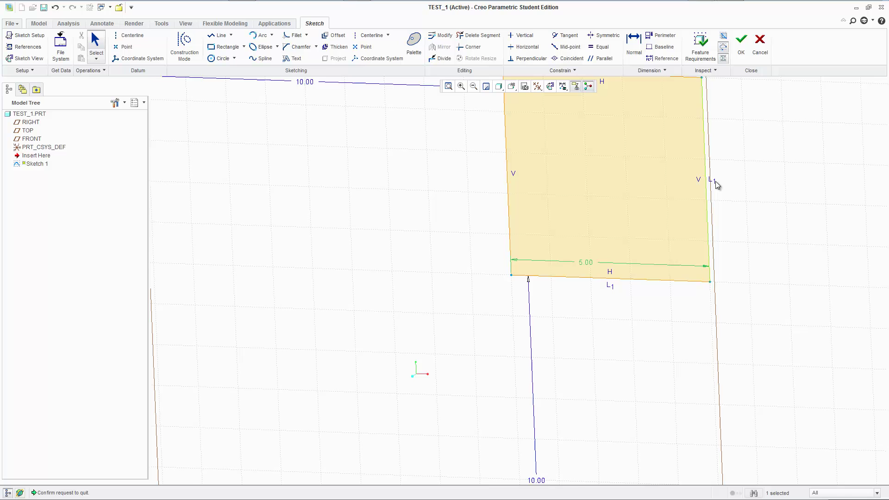
pyautogui.scroll(-3, 734, 185)
pyautogui.keyDown('shift'); pyautogui.moveTo(750, 184); pyautogui.dragTo(575, 201, button='middle'); pyautogui.keyUp('shift')
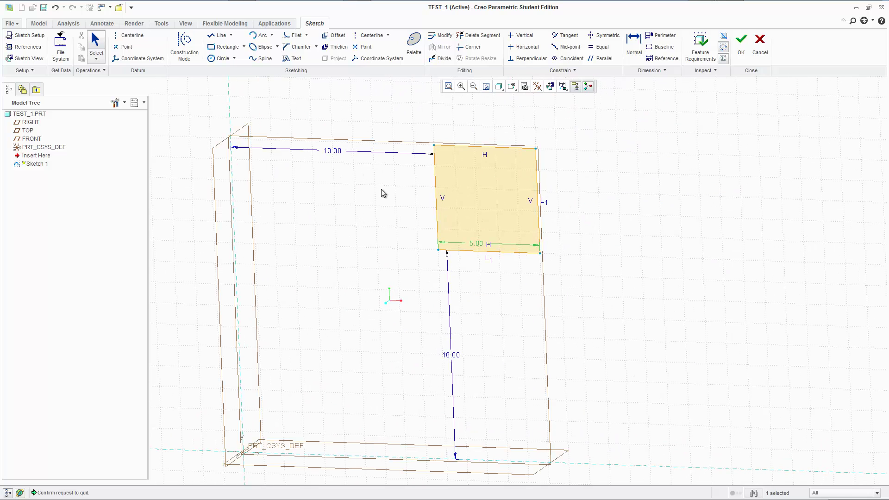
# Draw a center-and-point circle inside the square.
pyautogui.scroll(4, 455, 172)
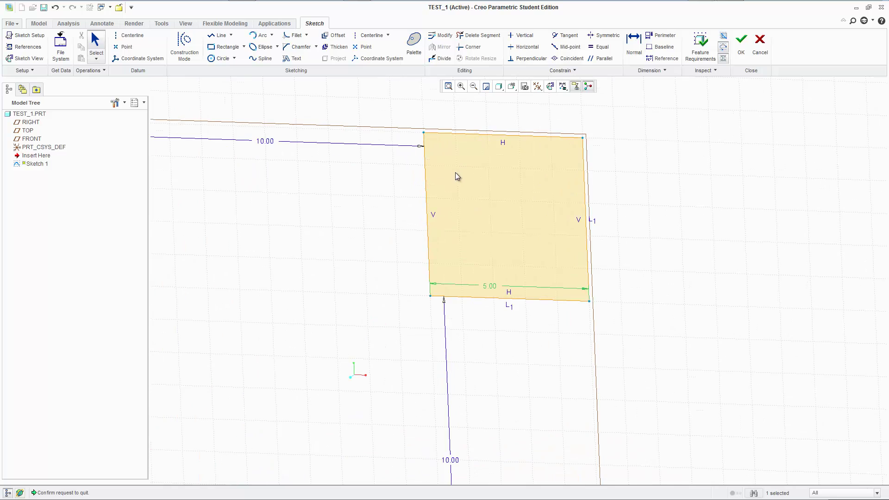
pyautogui.scroll(-2, 497, 243)
pyautogui.moveTo(497, 243)
pyautogui.keyDown('shift'); pyautogui.mouseDown(button='middle')
pyautogui.moveTo(523, 254)
pyautogui.moveTo(527, 268)
pyautogui.mouseUp(button='middle'); pyautogui.keyUp('shift')
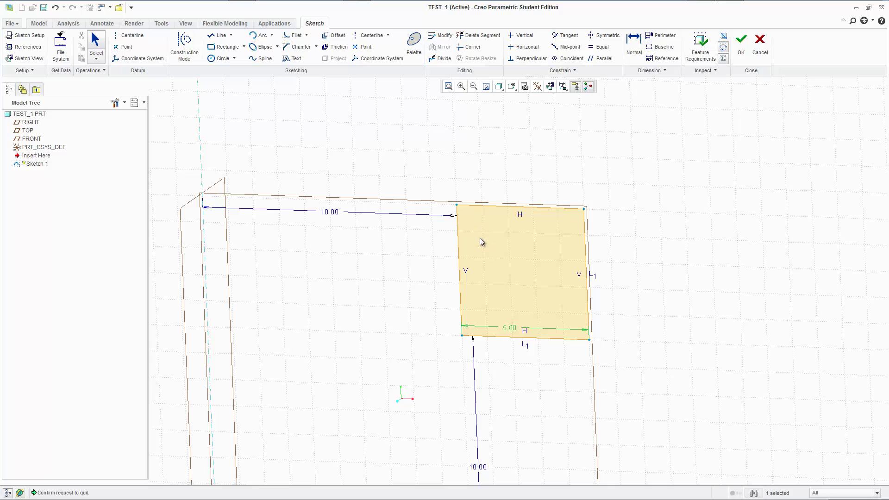
pyautogui.click(462, 336)
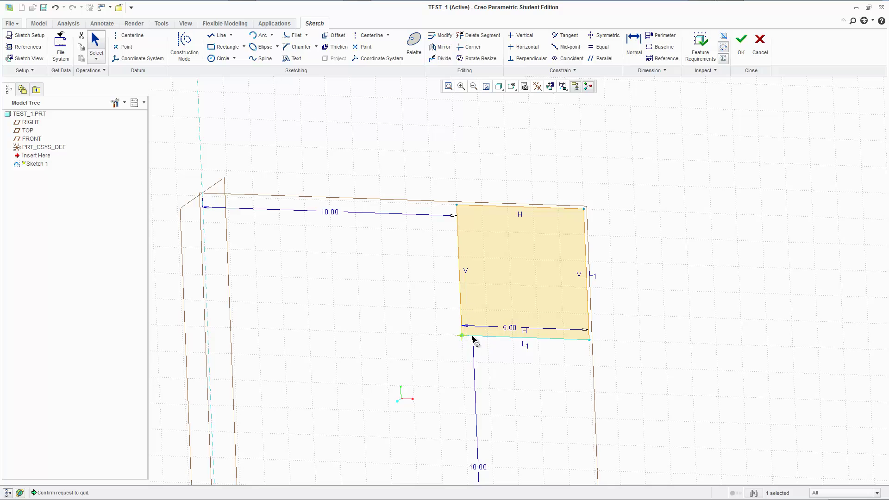
pyautogui.click(222, 58)
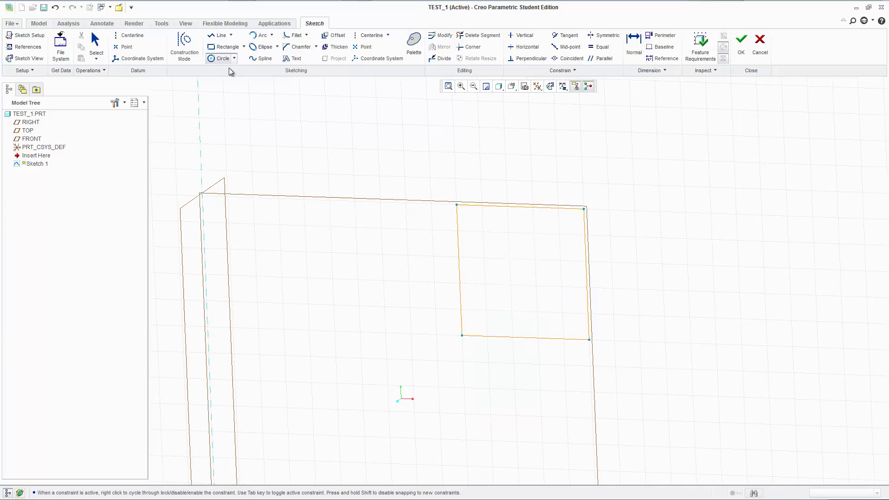
pyautogui.click(484, 260)
pyautogui.click(490, 273)
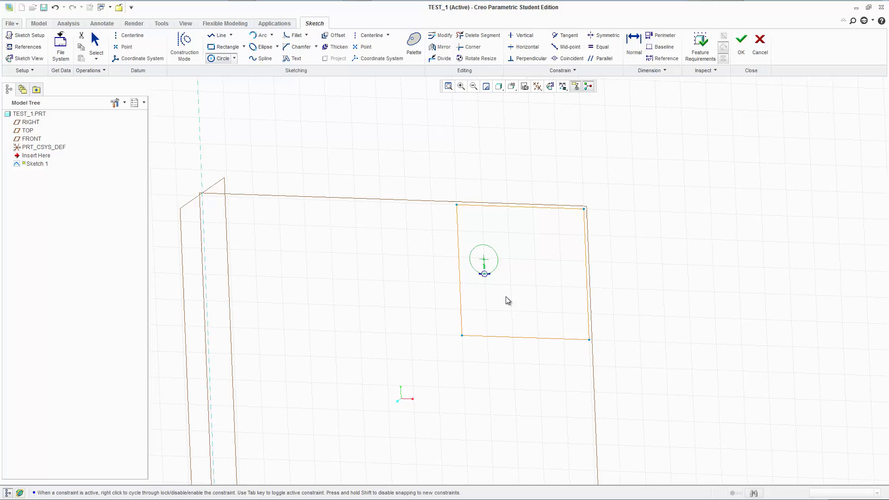
pyautogui.middleClick(533, 323)
# Place the circle centre 1.00 from the left edge and 2.00 from the top edge.
pyautogui.scroll(3, 484, 268)
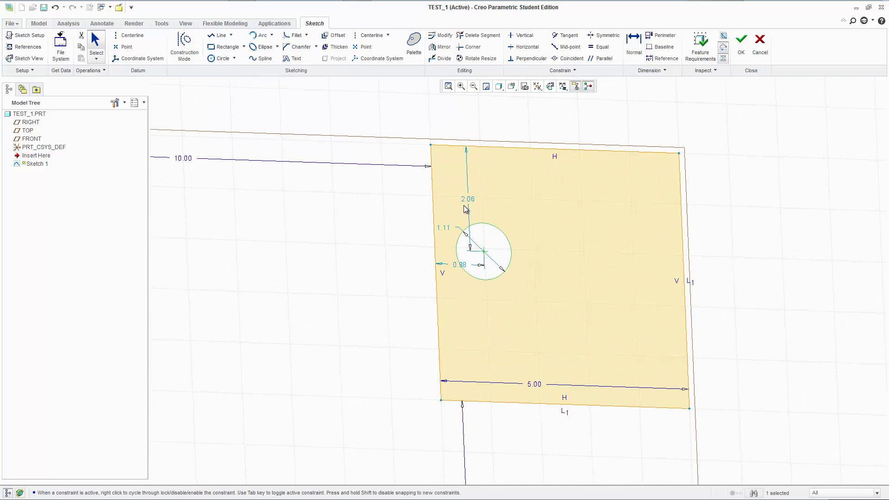
pyautogui.doubleClick(459, 265)
pyautogui.write('1')
pyautogui.press('Return')
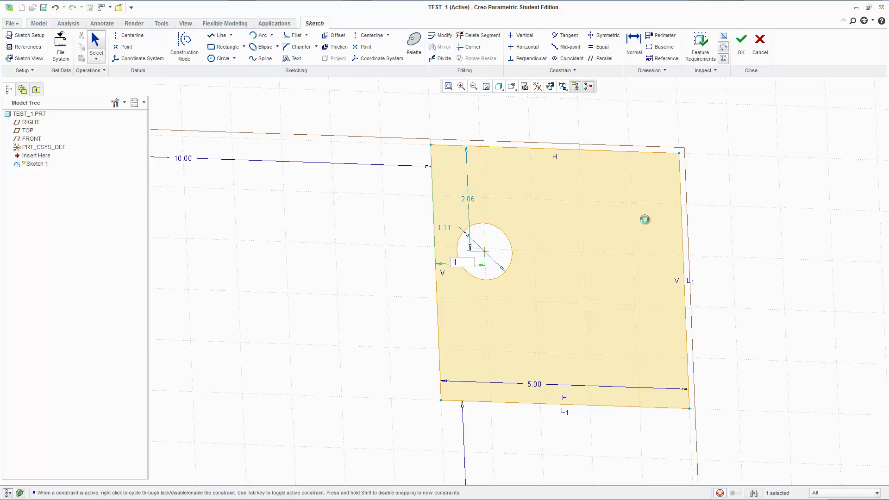
pyautogui.scroll(2, 587, 144)
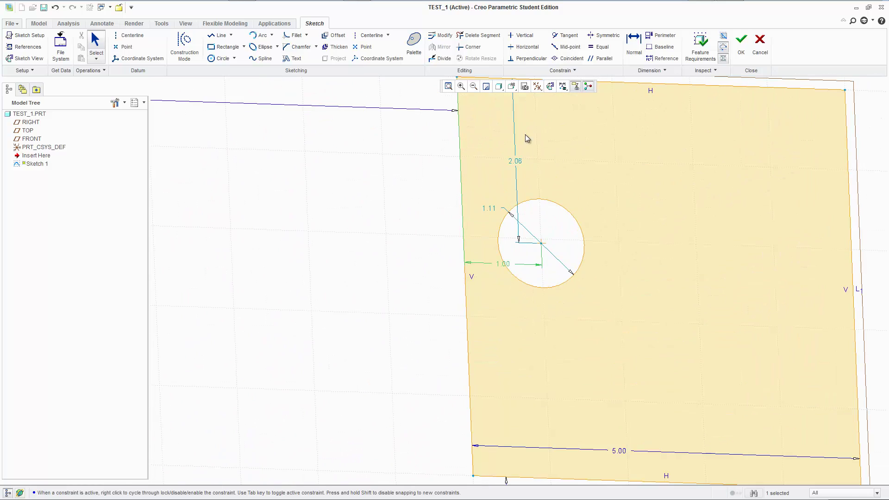
pyautogui.doubleClick(518, 159)
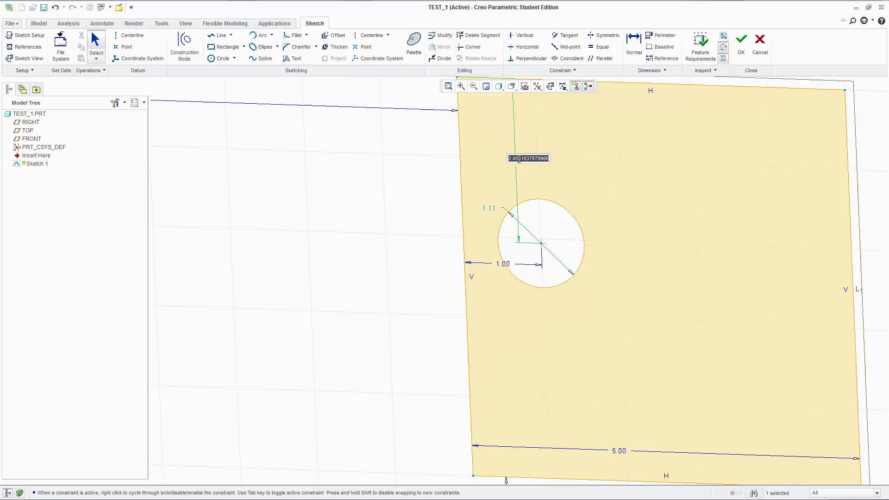
pyautogui.write('2')
pyautogui.press('Return')
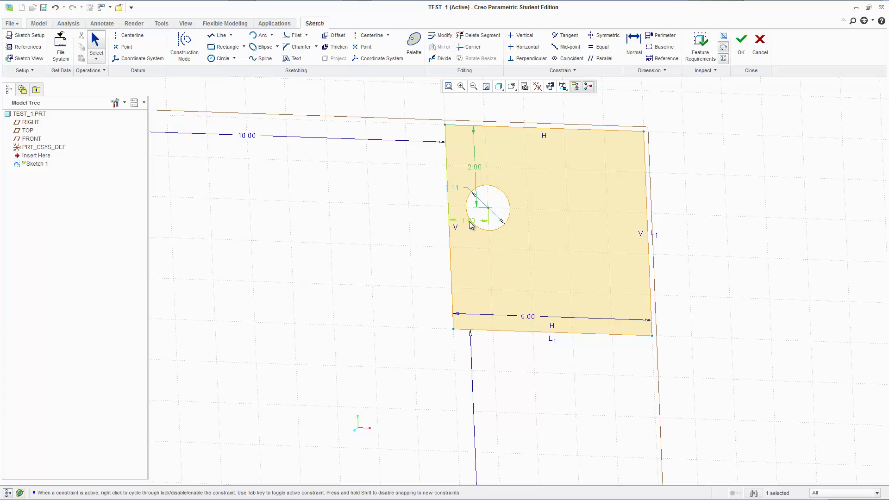
# Delete the circle, switch on construction mode, and draw a trial line from the lower-left corner.
pyautogui.press('Delete')
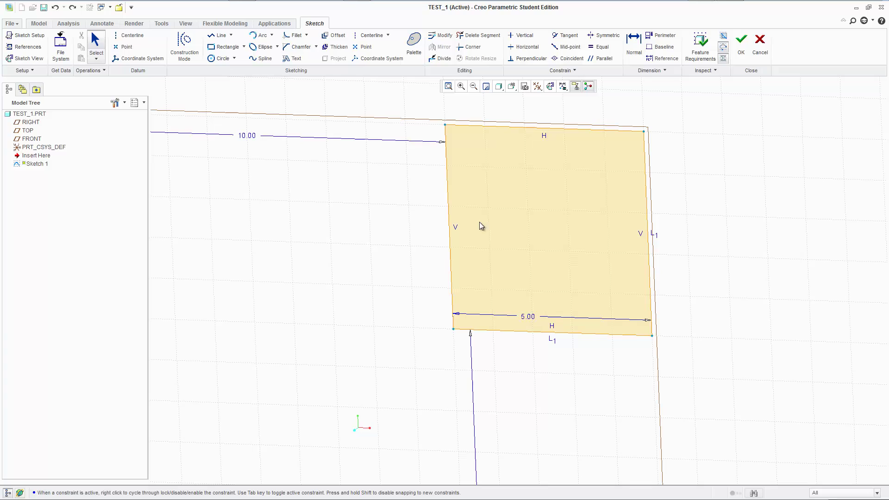
pyautogui.click(186, 52)
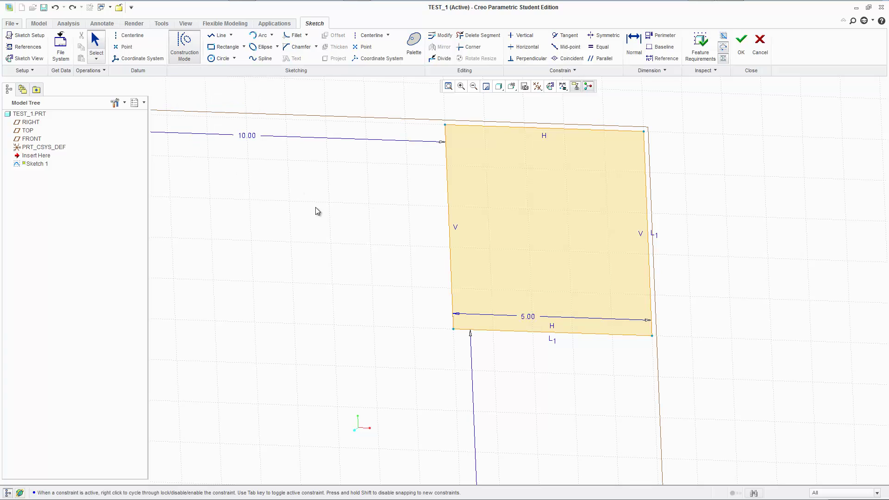
pyautogui.click(221, 36)
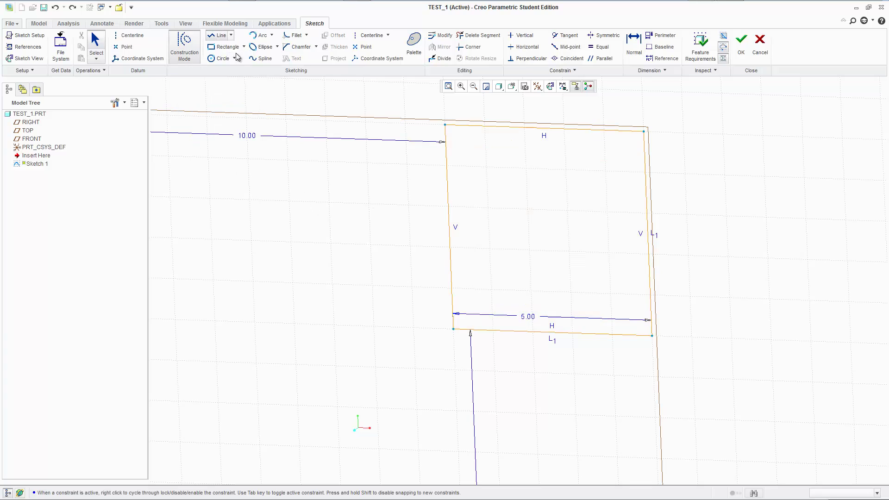
pyautogui.click(453, 329)
pyautogui.click(517, 220)
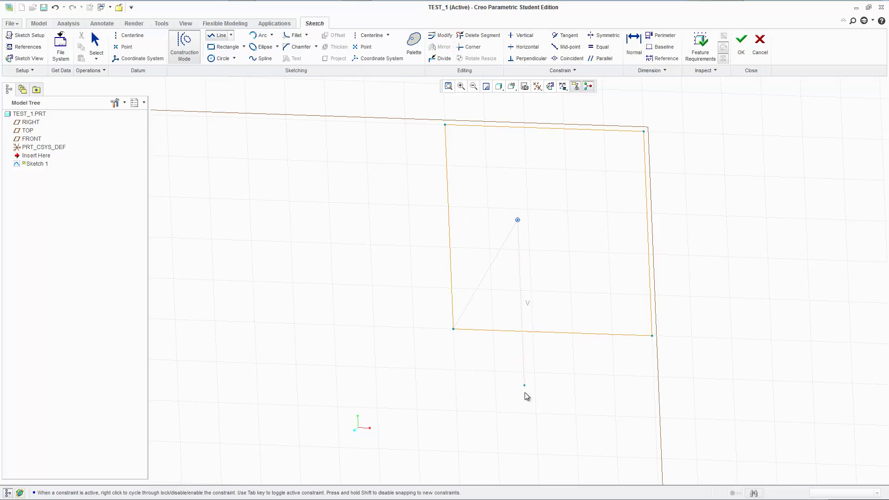
pyautogui.middleClick(490, 441)
# Delete the trial construction line and pan the sketch up and left.
pyautogui.scroll(-1, 490, 432)
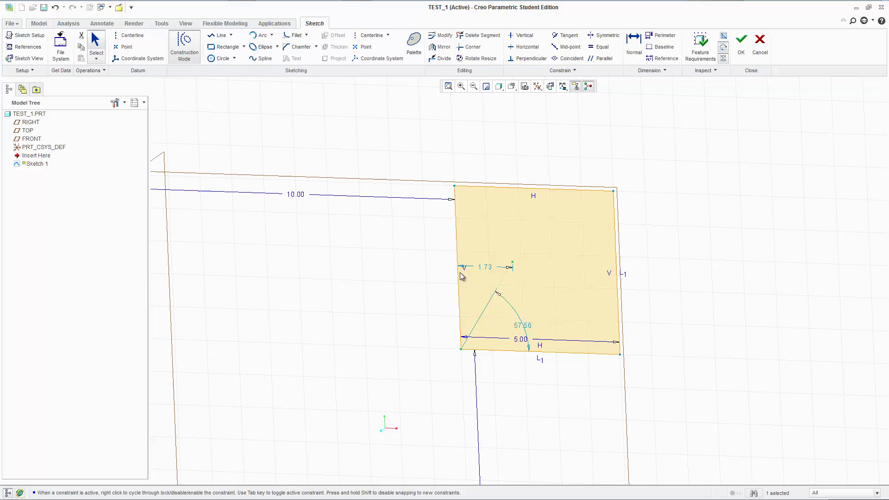
pyautogui.scroll(3, 501, 280)
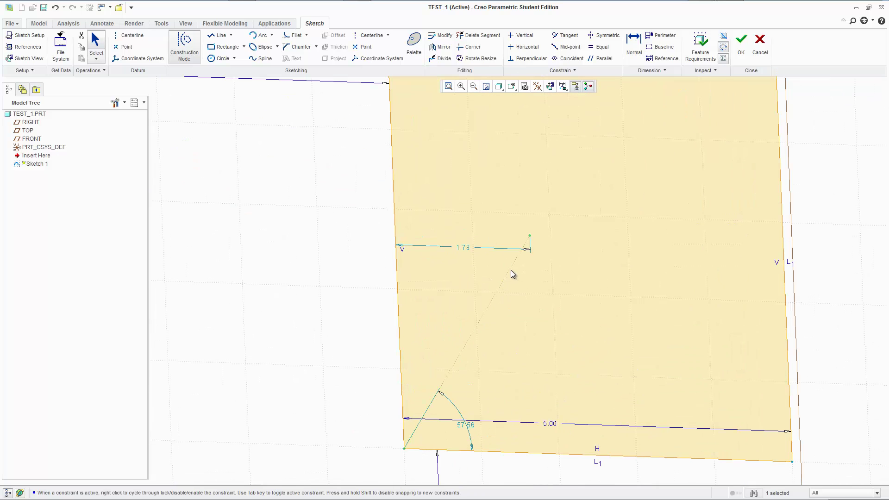
pyautogui.press('Delete')
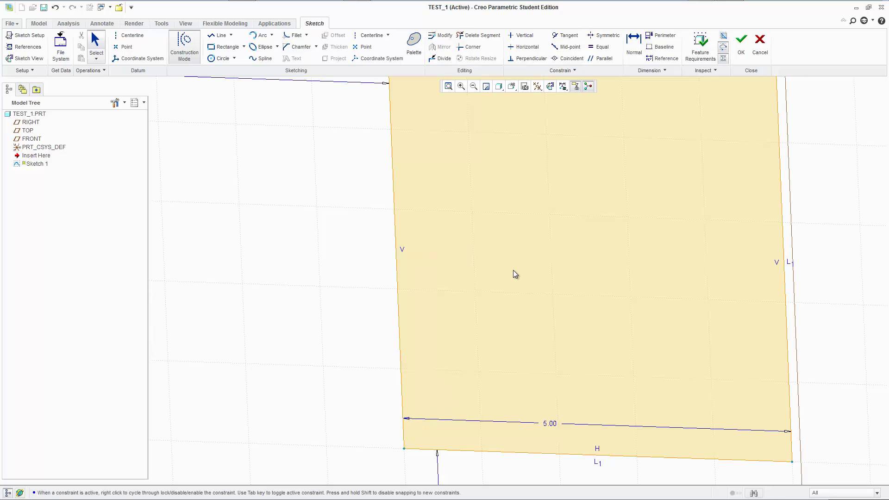
pyautogui.scroll(2, 512, 271)
pyautogui.scroll(-3, 517, 267)
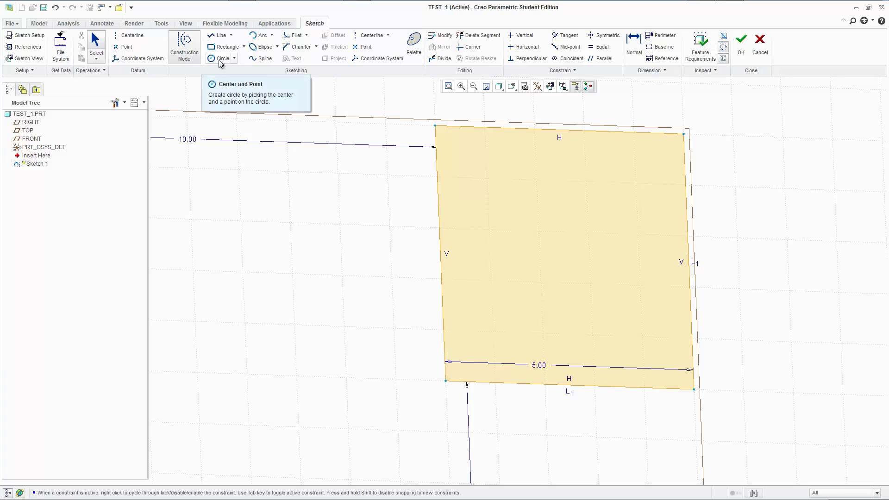
pyautogui.scroll(2, 437, 206)
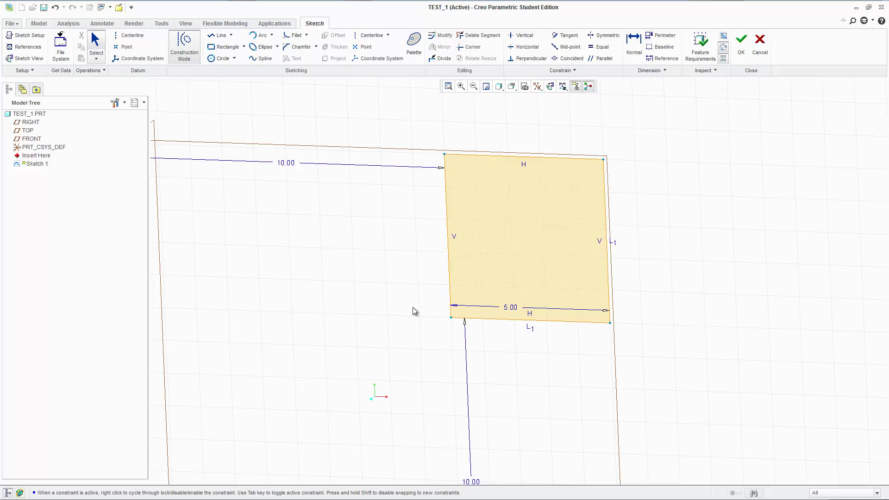
pyautogui.keyDown('shift'); pyautogui.moveTo(413, 307); pyautogui.dragTo(344, 244, button='middle'); pyautogui.keyUp('shift')
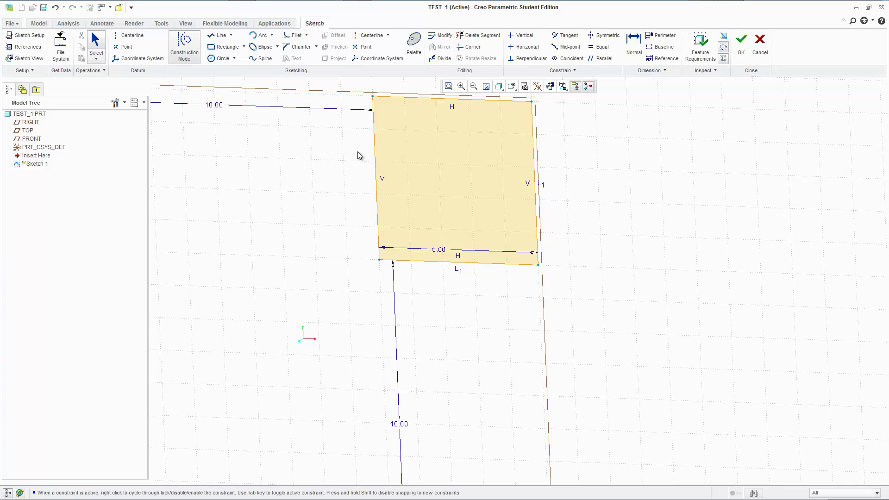
# Draw a construction line along the bottom edge from the corner, set to 1.00 long.
pyautogui.click(219, 35)
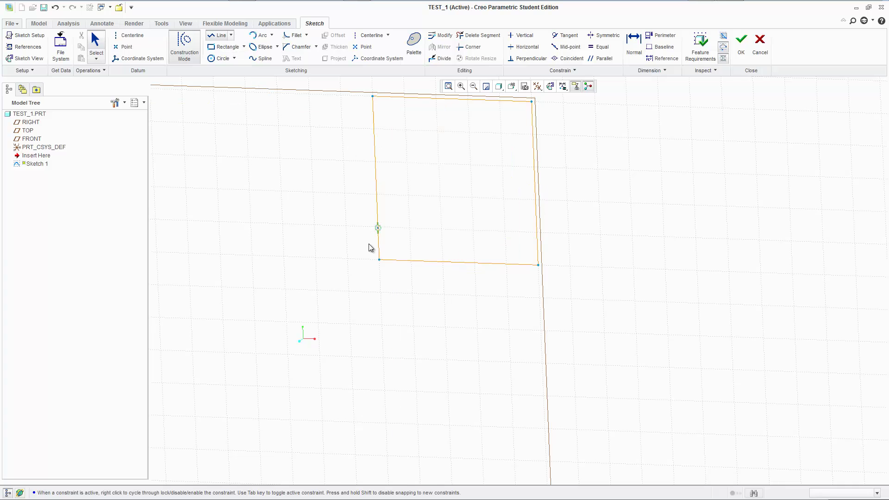
pyautogui.click(380, 260)
pyautogui.click(432, 262)
pyautogui.middleClick(442, 293)
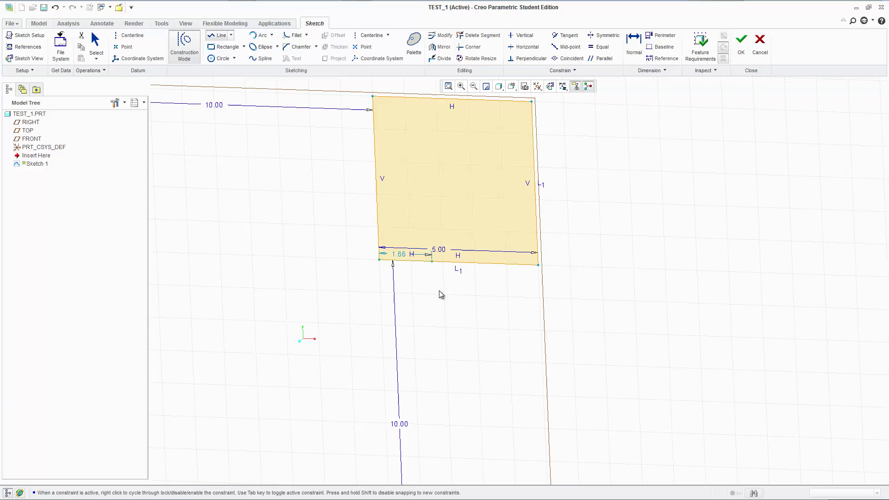
pyautogui.middleClick(441, 294)
pyautogui.doubleClick(407, 254)
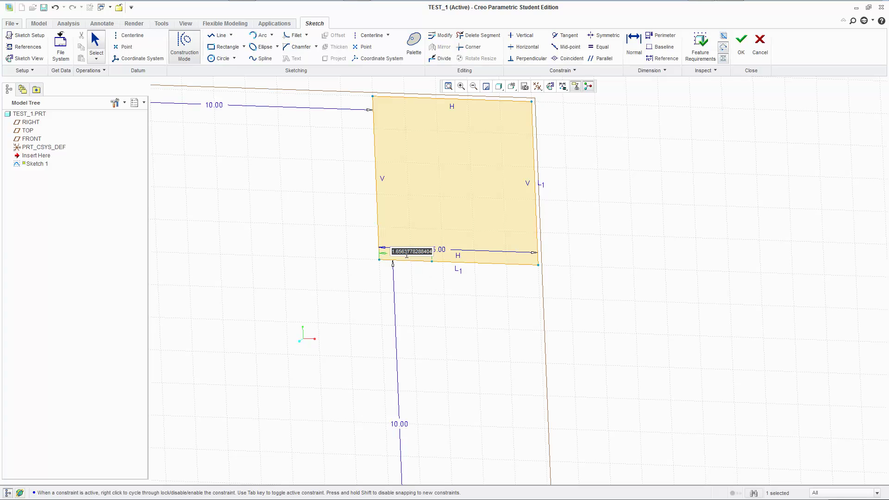
pyautogui.write('1')
pyautogui.press('Return')
pyautogui.scroll(2, 506, 251)
pyautogui.scroll(-5, 571, 225)
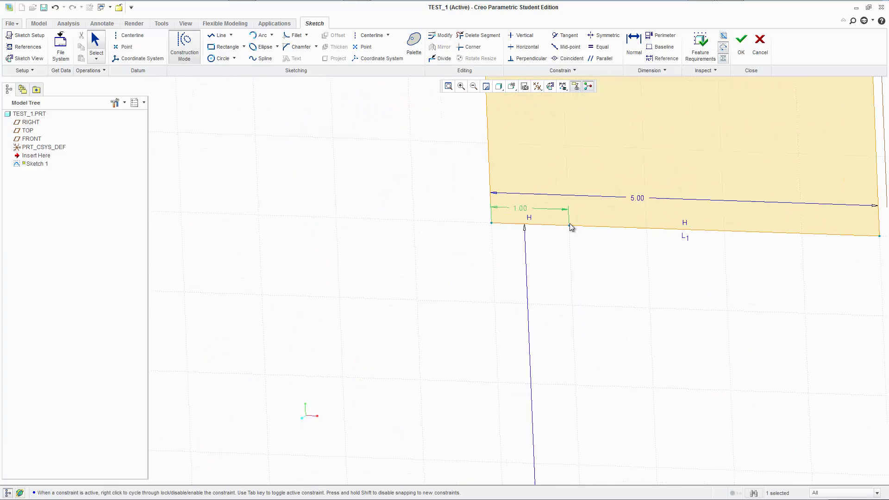
pyautogui.scroll(-3, 570, 226)
pyautogui.scroll(6, 569, 224)
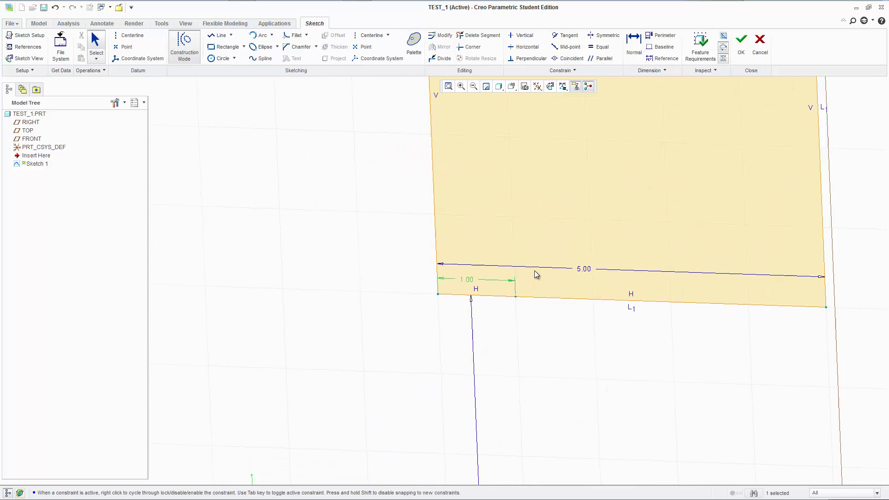
# Draw a vertical construction line up from the bottom edge and set its height to 3.
pyautogui.click(224, 37)
pyautogui.click(506, 363)
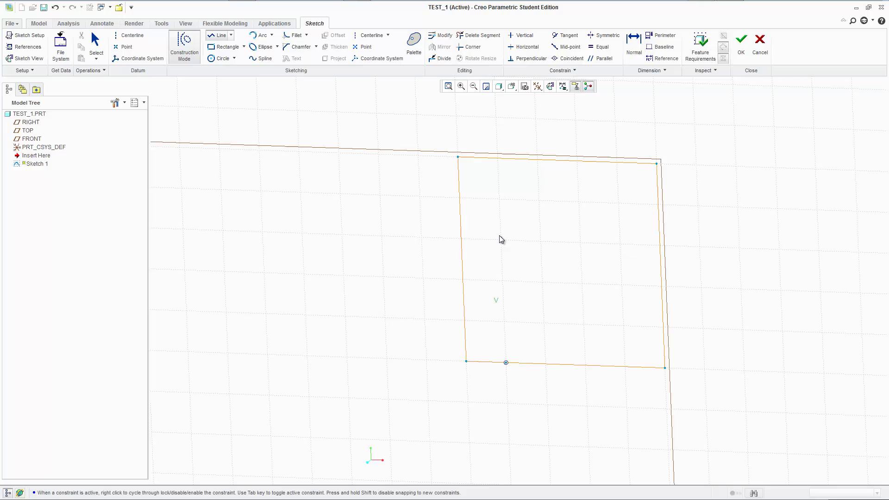
pyautogui.middleClick(545, 308)
pyautogui.doubleClick(496, 313)
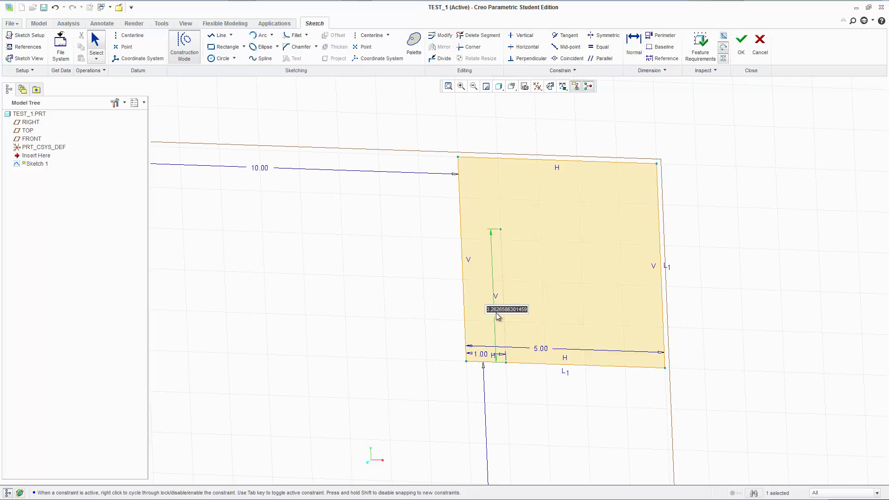
pyautogui.write('3')
pyautogui.press('Return')
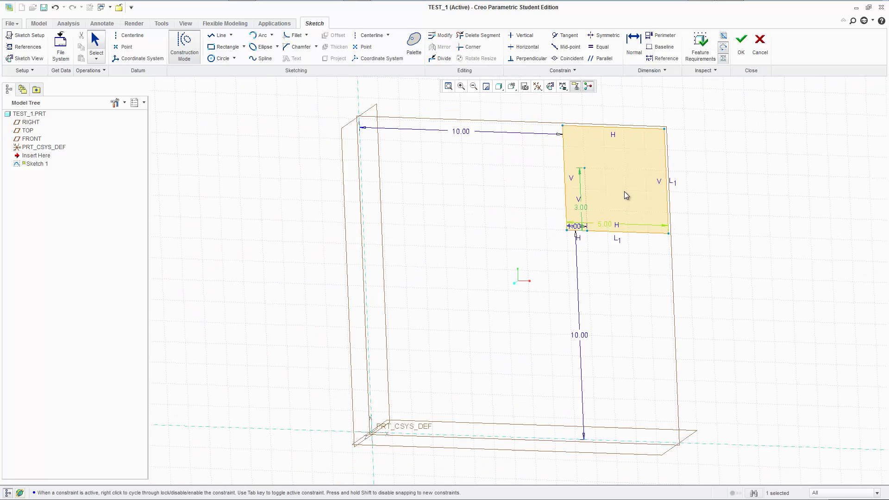
pyautogui.scroll(3, 625, 192)
pyautogui.scroll(2, 481, 208)
pyautogui.moveTo(435, 178)
pyautogui.keyDown('shift'); pyautogui.mouseDown(button='middle')
pyautogui.moveTo(297, 177)
pyautogui.moveTo(202, 192)
pyautogui.mouseUp(button='middle'); pyautogui.keyUp('shift')
pyautogui.click(185, 44)
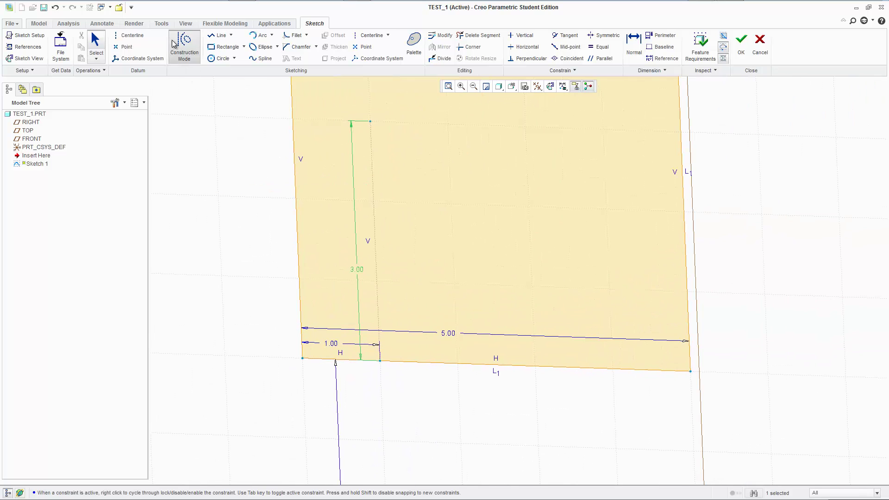
pyautogui.click(218, 35)
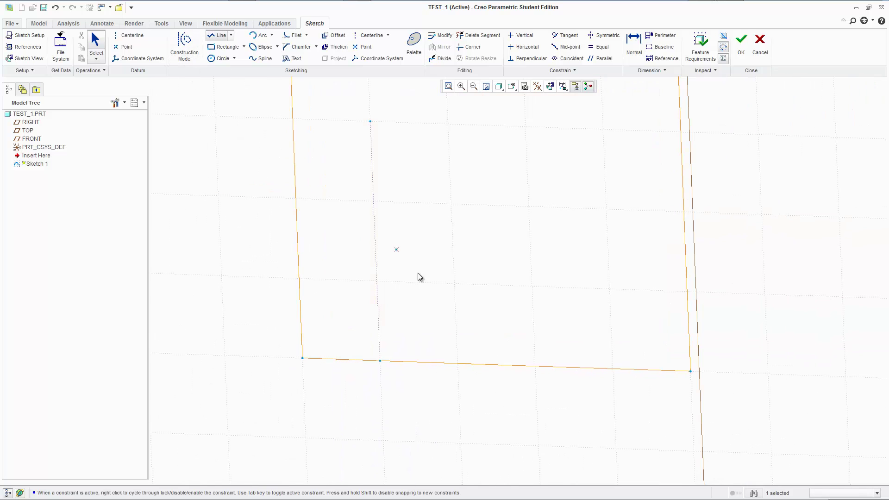
pyautogui.middleClick(466, 358)
pyautogui.scroll(-3, 474, 257)
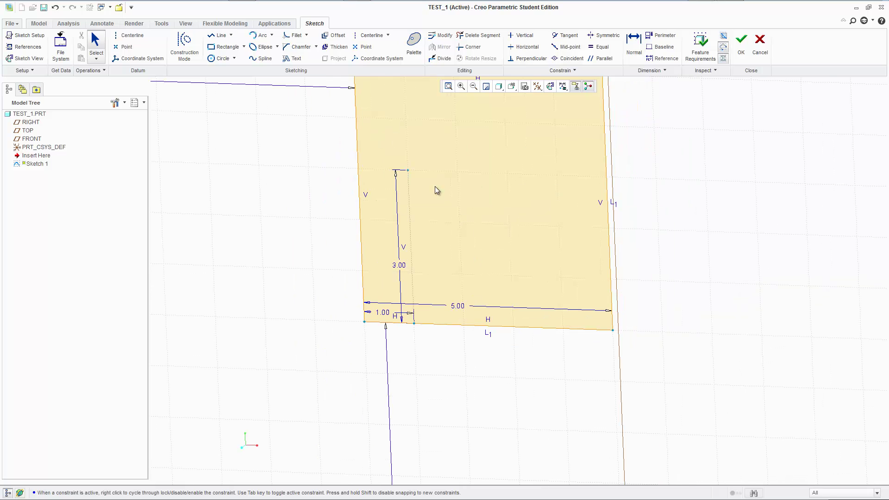
pyautogui.scroll(-3, 479, 215)
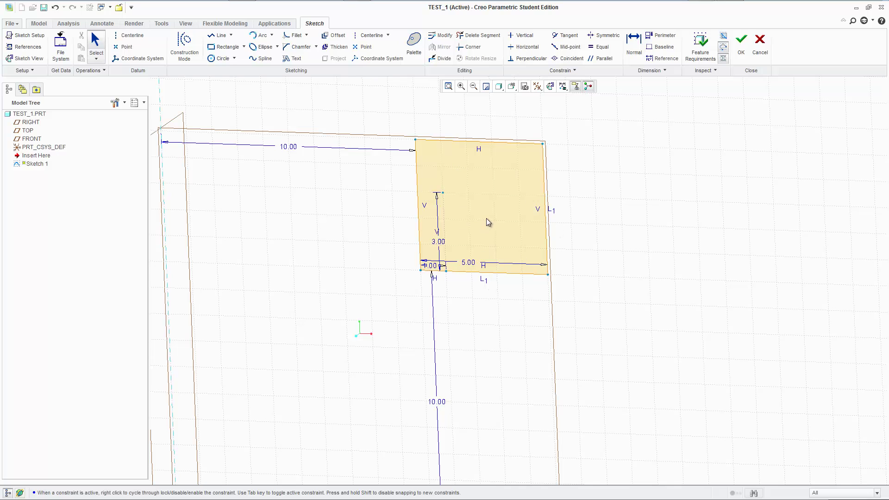
pyautogui.scroll(3, 473, 207)
pyautogui.click(219, 35)
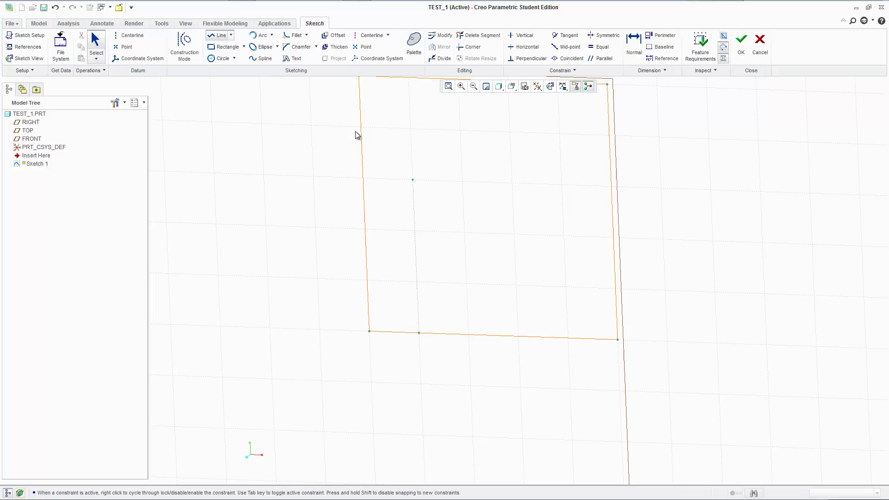
pyautogui.click(469, 334)
pyautogui.click(463, 181)
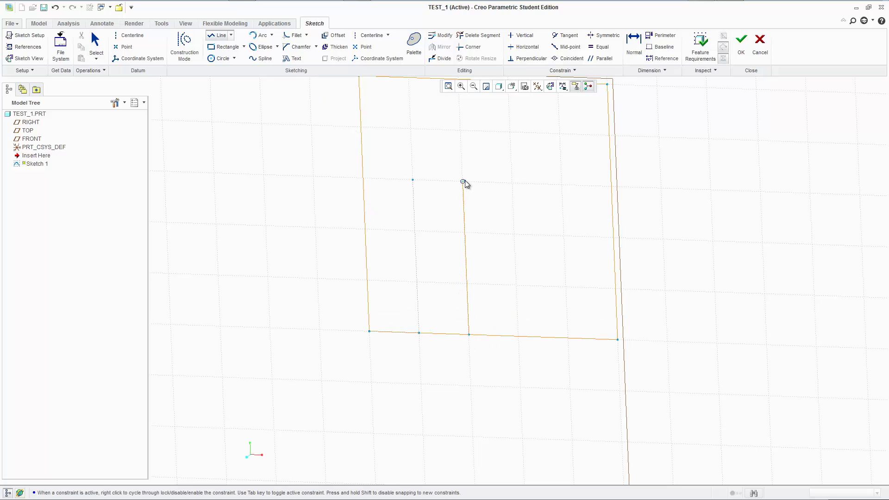
pyautogui.middleClick(560, 232)
pyautogui.middleClick(553, 229)
pyautogui.scroll(-3, 574, 347)
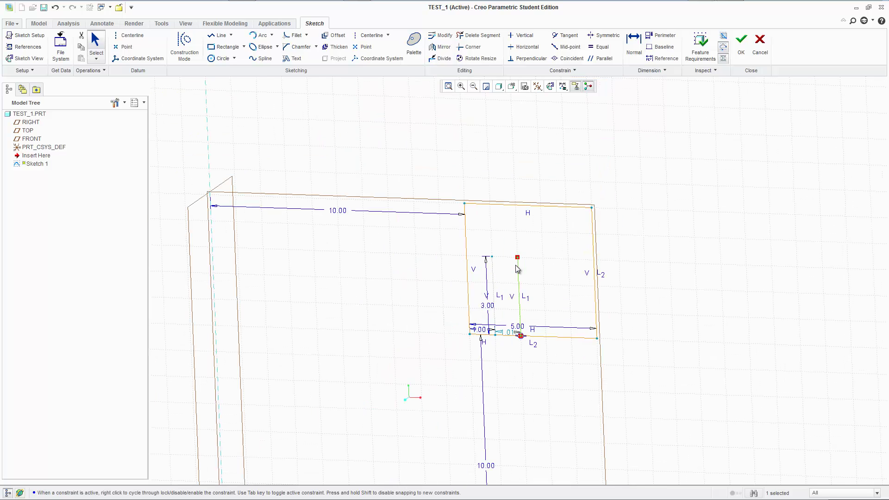
pyautogui.press('Escape')
pyautogui.press('Escape')
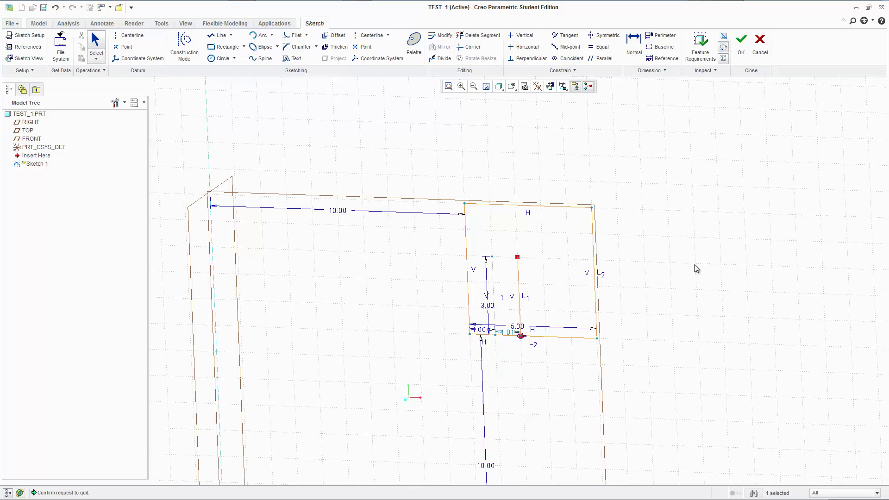
pyautogui.moveTo(694, 264)
pyautogui.mouseDown(button='middle')
pyautogui.moveTo(673, 257)
pyautogui.moveTo(685, 265)
pyautogui.mouseUp(button='middle')
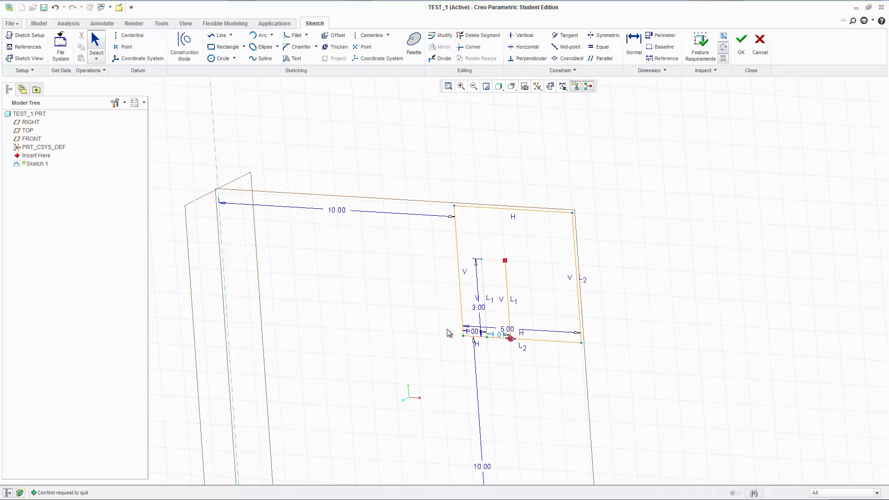
pyautogui.scroll(-5, 461, 331)
pyautogui.scroll(4, 550, 249)
pyautogui.keyDown('shift'); pyautogui.moveTo(594, 225); pyautogui.dragTo(493, 232, button='middle'); pyautogui.keyUp('shift')
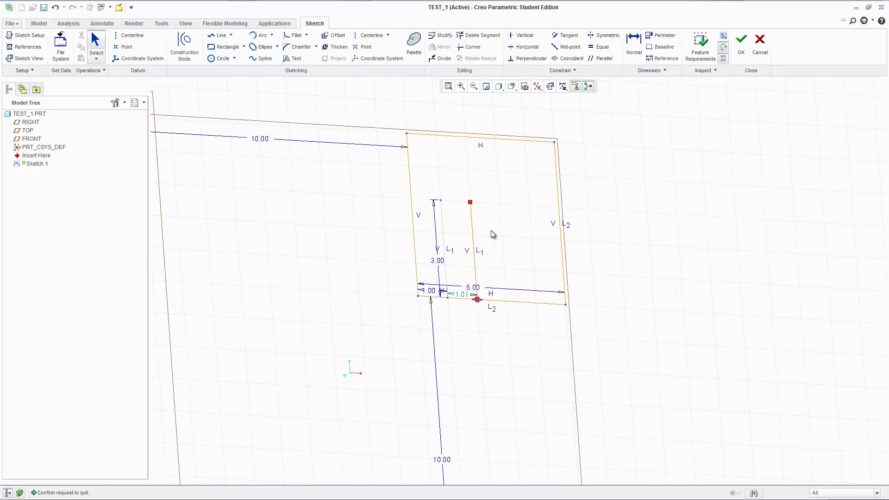
pyautogui.scroll(-2, 456, 236)
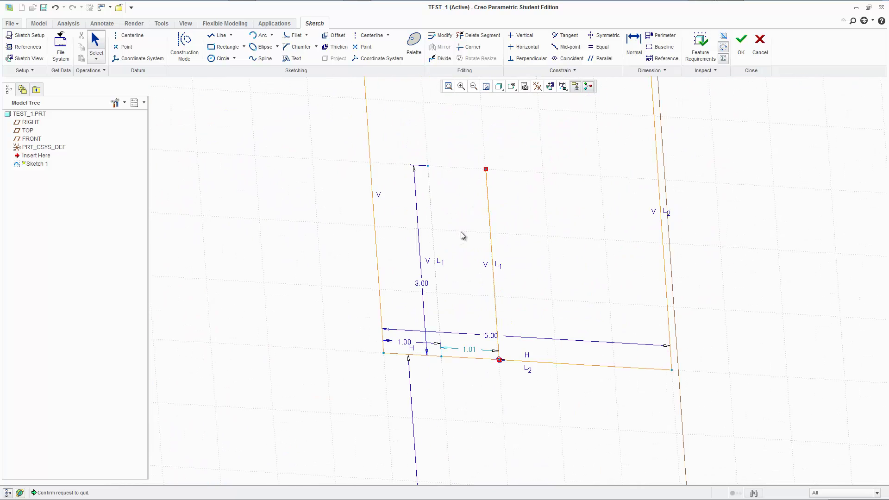
pyautogui.click(489, 227)
pyautogui.press('Delete')
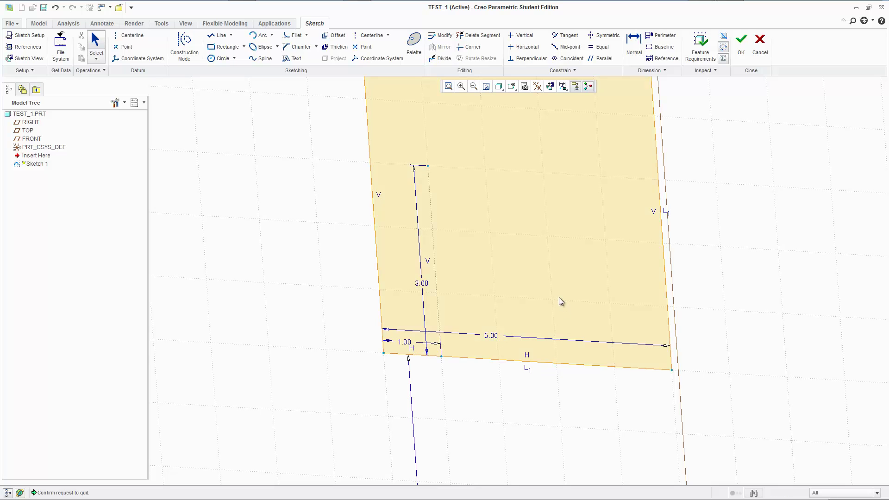
pyautogui.scroll(2, 557, 292)
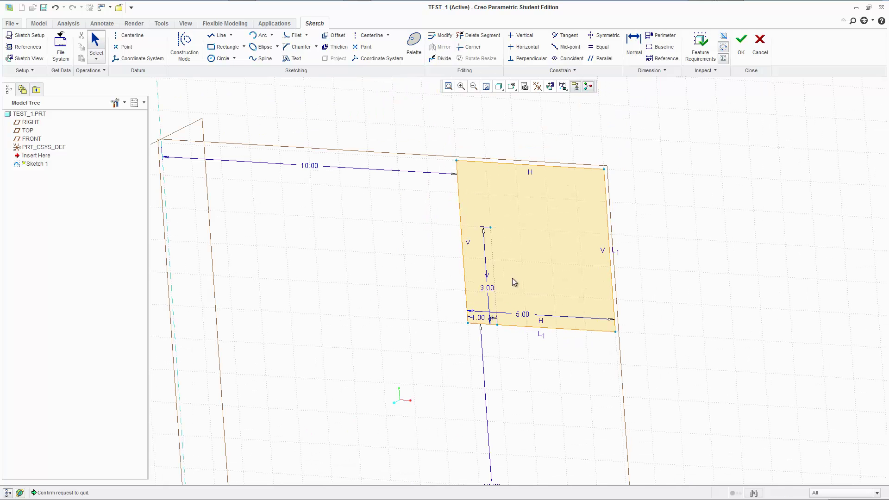
pyautogui.scroll(-2, 490, 243)
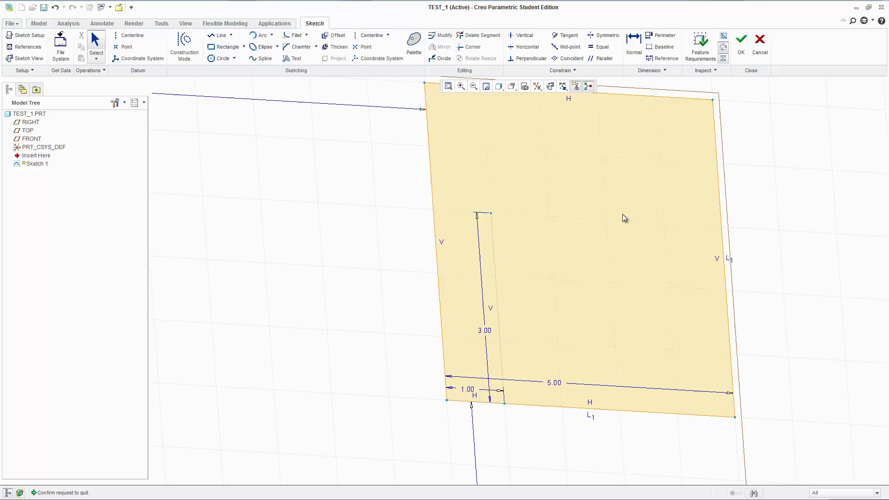
pyautogui.moveTo(740, 207)
pyautogui.keyDown('shift'); pyautogui.mouseDown(button='middle')
pyautogui.moveTo(588, 209)
pyautogui.moveTo(536, 220)
pyautogui.mouseUp(button='middle'); pyautogui.keyUp('shift')
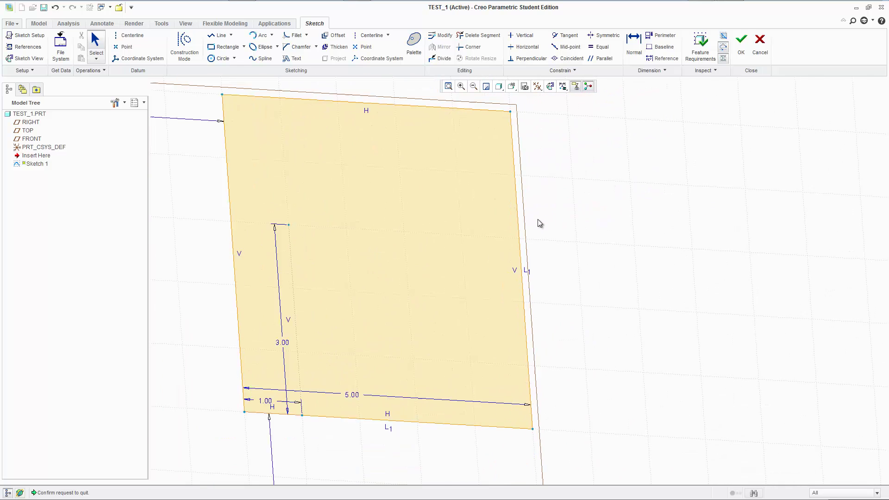
pyautogui.scroll(1, 538, 219)
pyautogui.scroll(1, 538, 220)
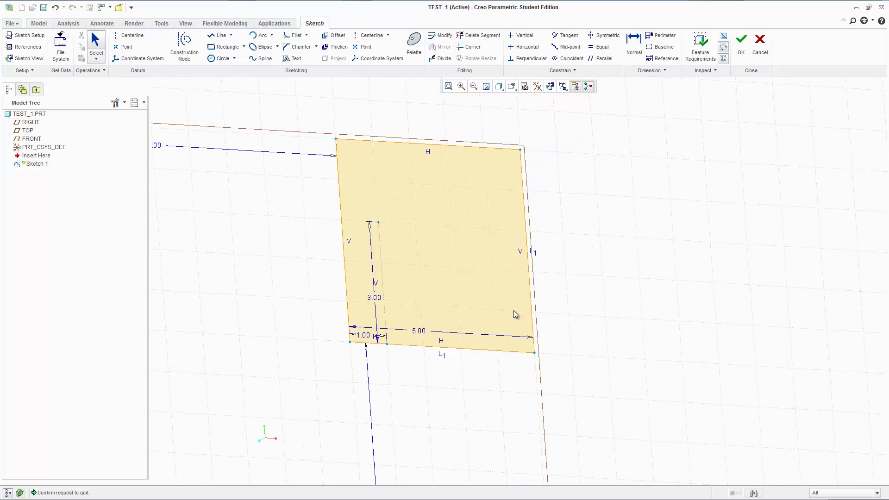
pyautogui.scroll(3, 513, 314)
pyautogui.scroll(-3, 482, 307)
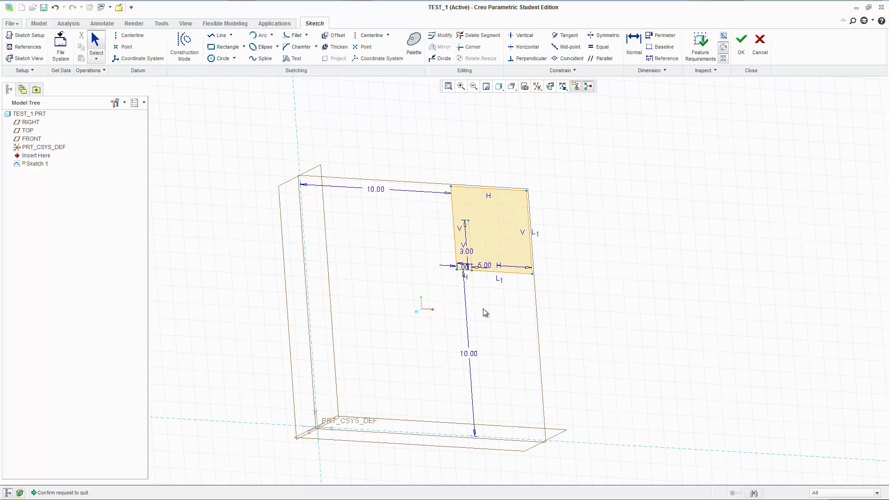
pyautogui.scroll(-1, 492, 237)
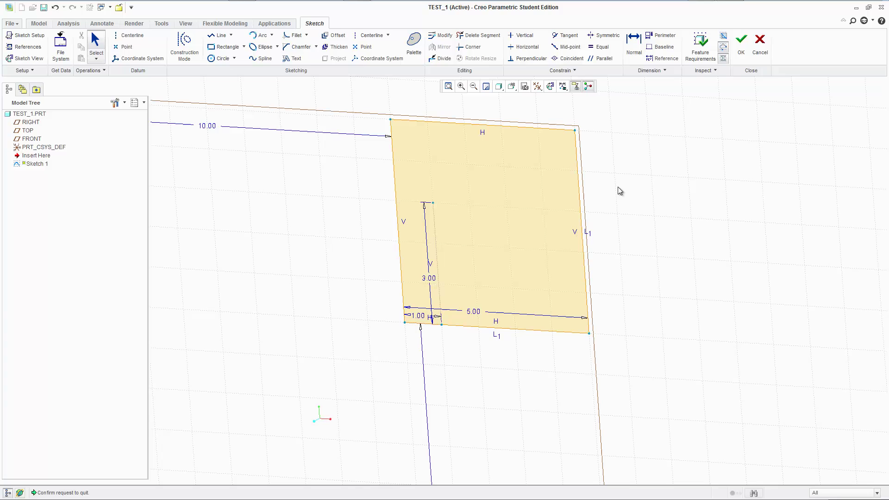
pyautogui.click(731, 8)
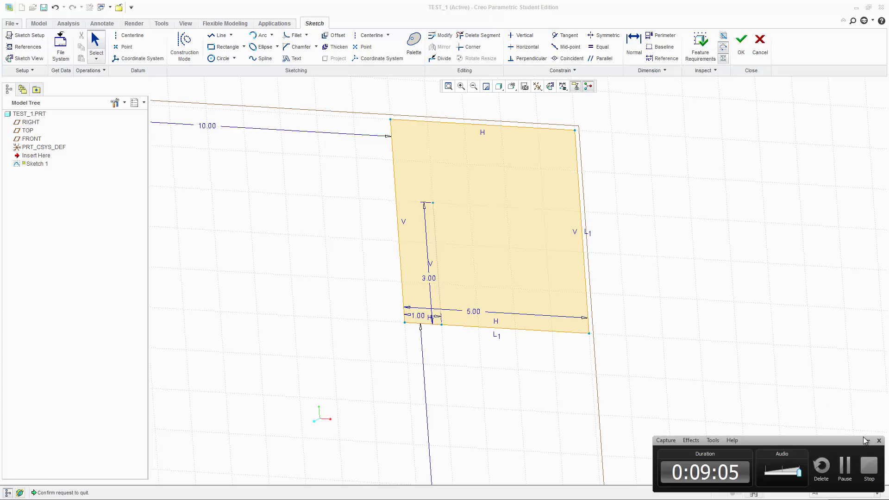
pyautogui.click(611, 269)
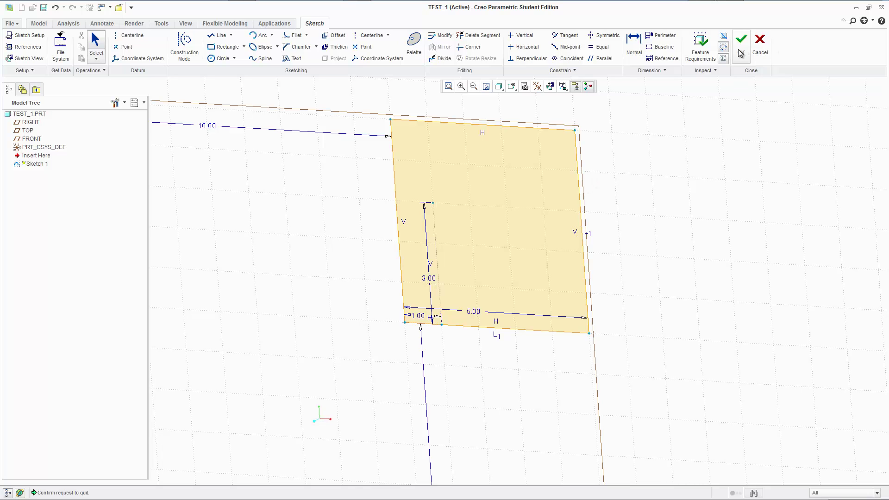
pyautogui.scroll(-4, 609, 238)
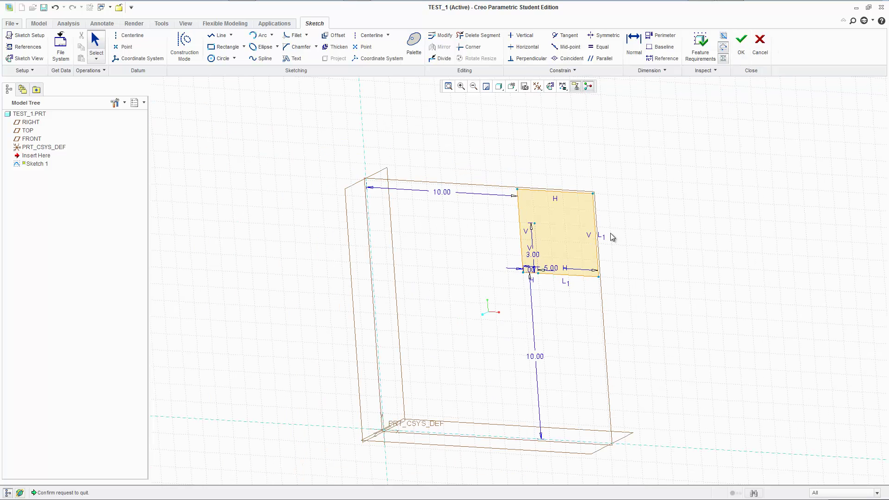
pyautogui.keyDown('shift'); pyautogui.moveTo(662, 299); pyautogui.dragTo(599, 228, button='middle'); pyautogui.keyUp('shift')
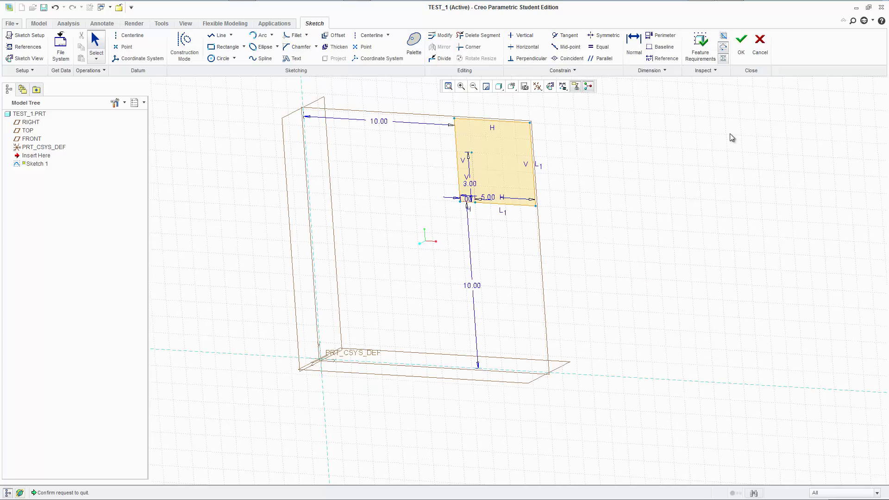
pyautogui.hotkey('ctrl', 'd')
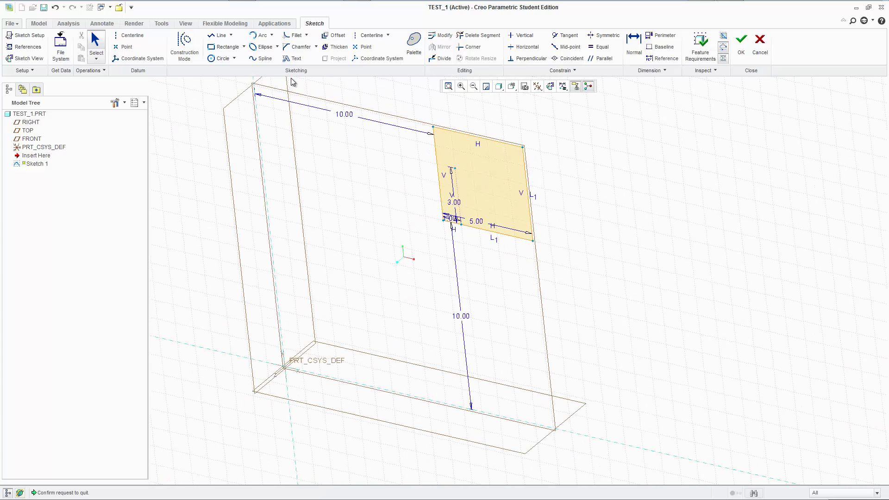